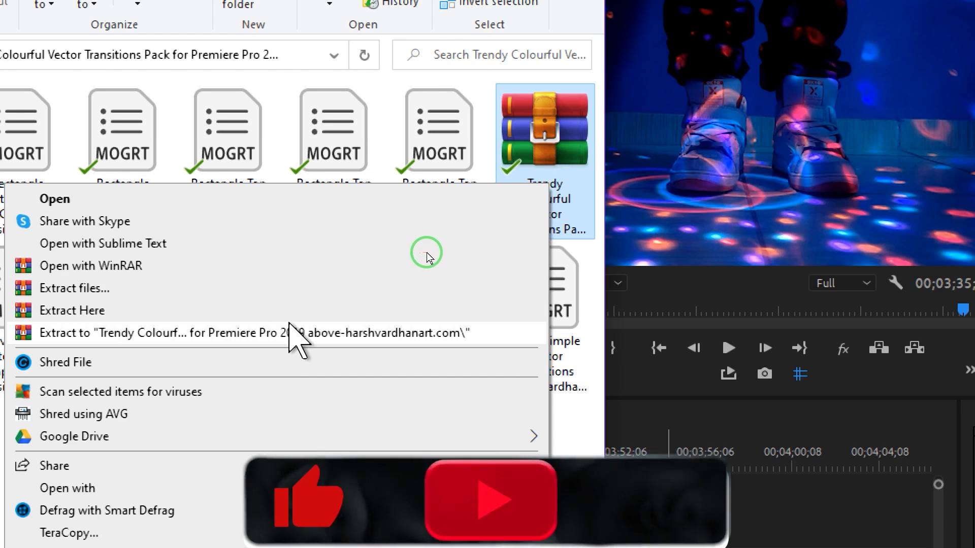
Step: Close the File Explorer menus and return to the Premiere Pro project with the extracted templates
left_click(485, 111)
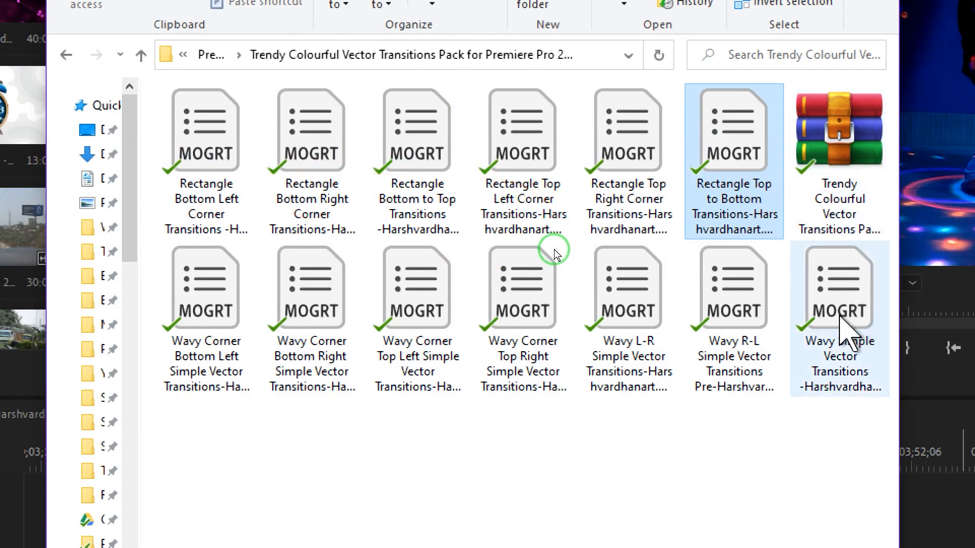
key("super")
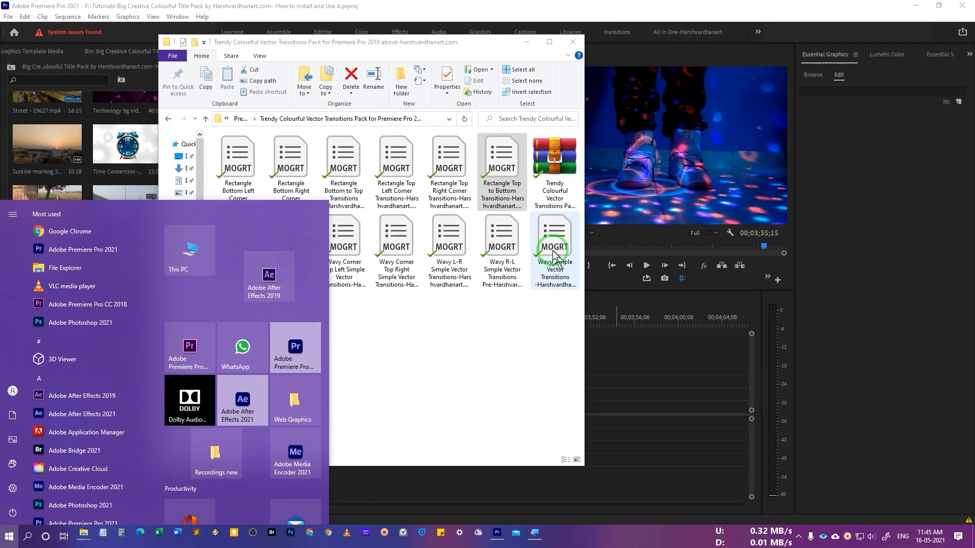
left_click(524, 315)
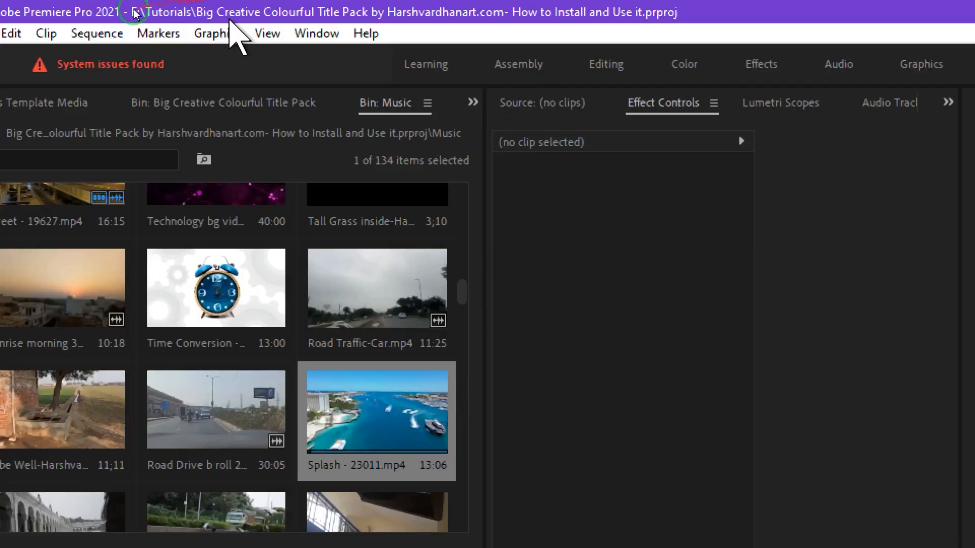
Step: Open the Essential Graphics panel from the Window menu and browse its installed templates
left_click(318, 33)
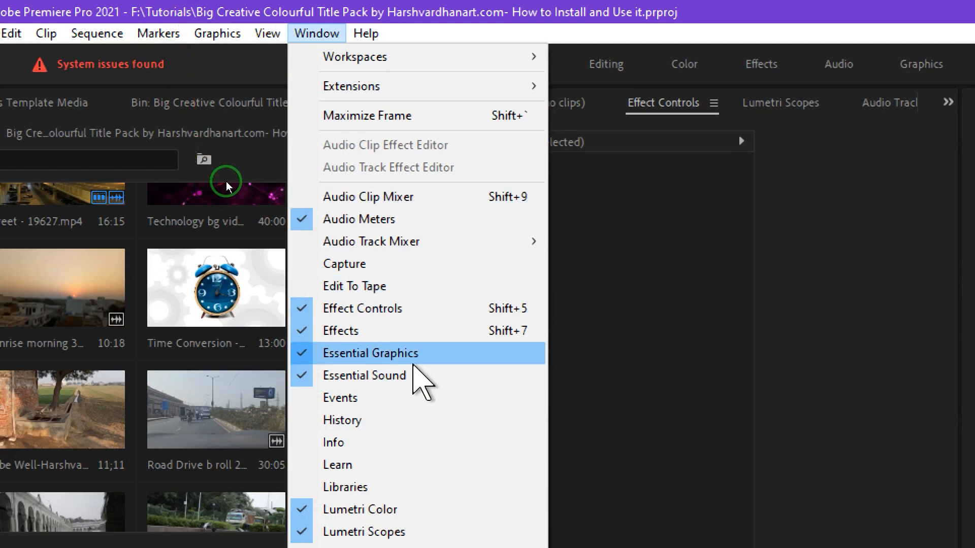
left_click(409, 355)
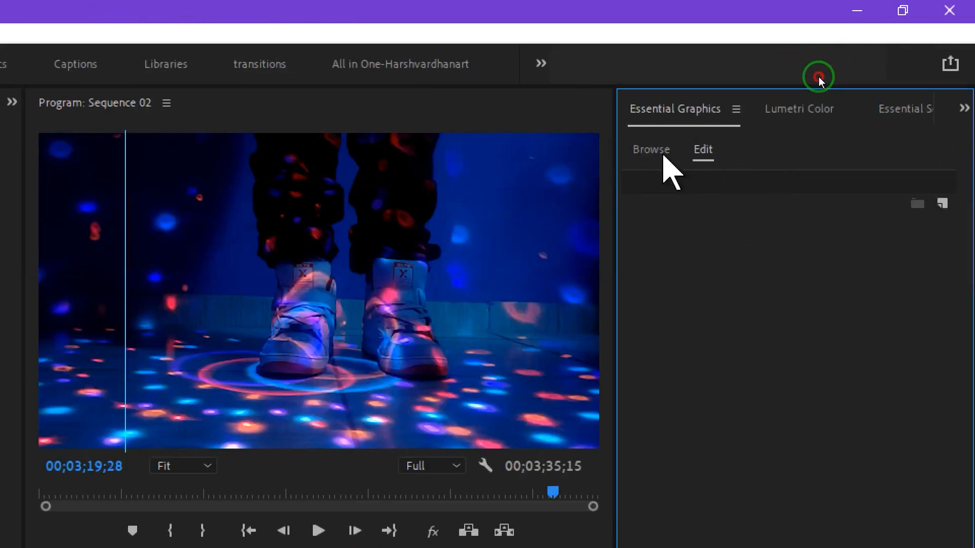
left_click(663, 153)
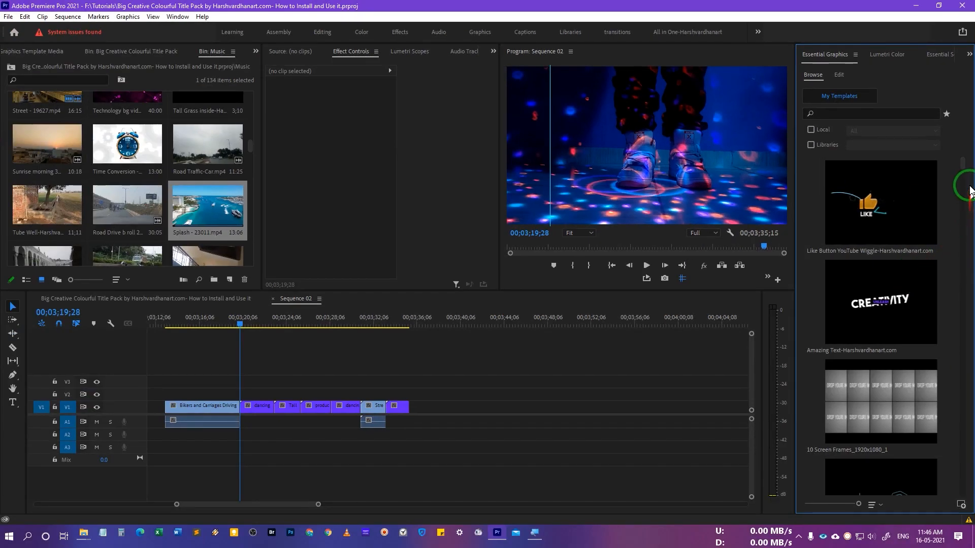
left_click_drag(964, 164, 973, 133)
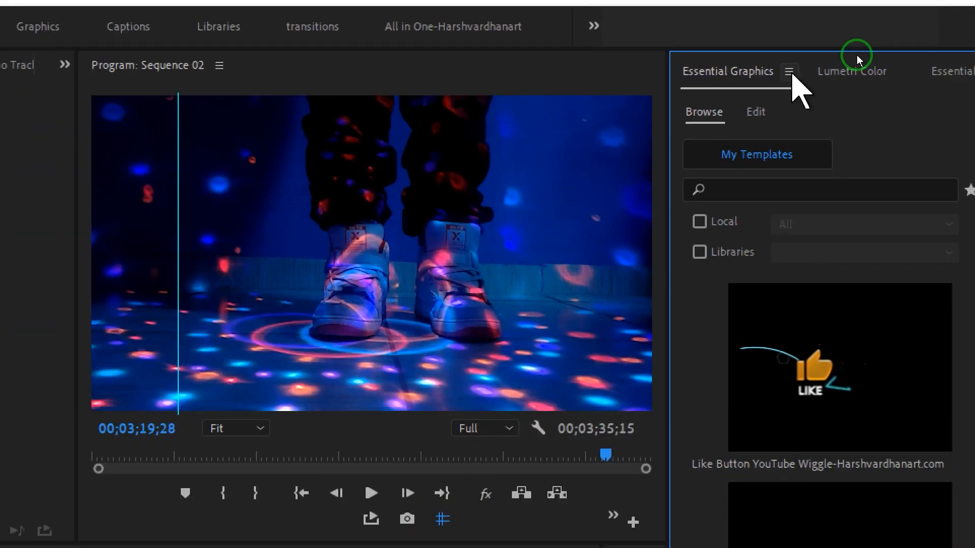
Step: Add the Trendy Colourful Vector Transitions folder under Manage Additional Folders and confirm with OK
left_click(789, 72)
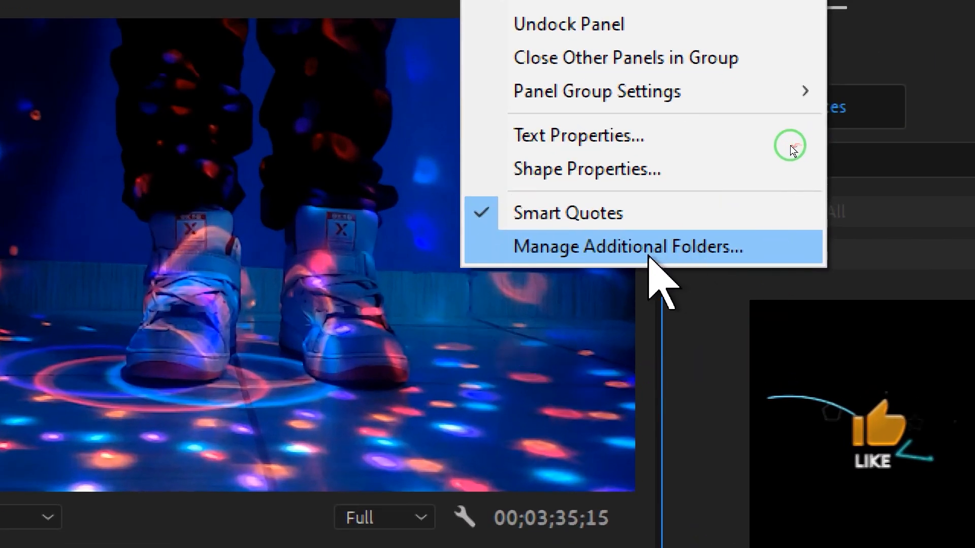
left_click(655, 256)
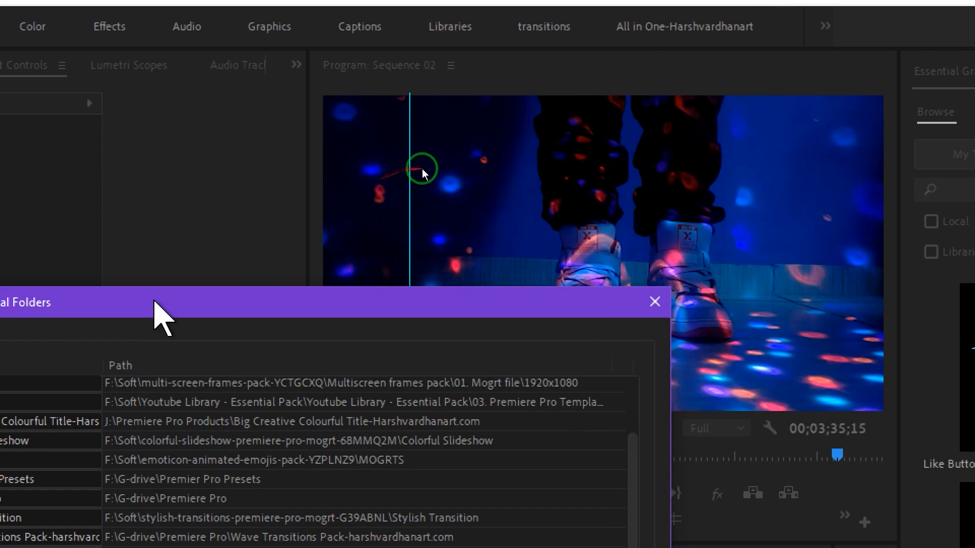
mouse_move(155, 301)
left_mouse_down()
mouse_move(503, 22)
mouse_move(392, 87)
left_mouse_up()
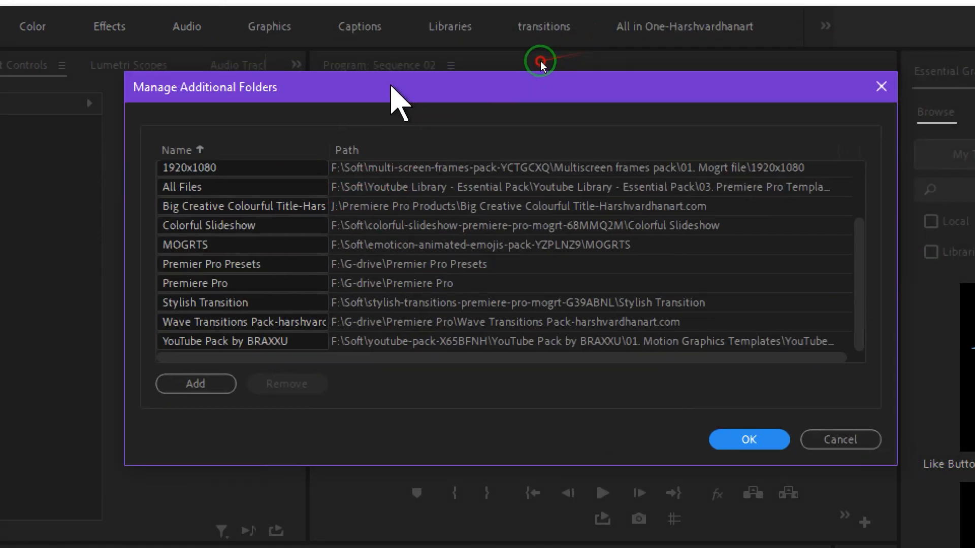
left_click(194, 387)
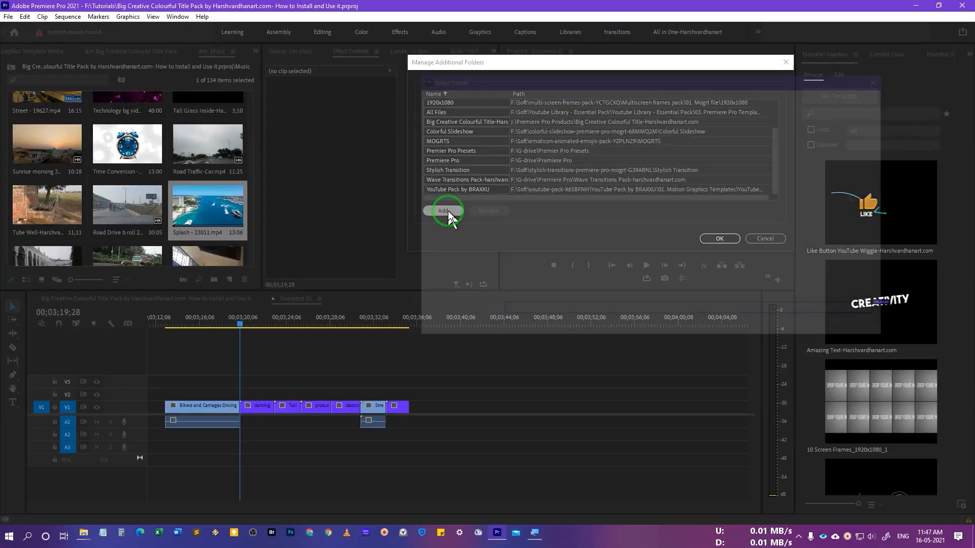
left_click_drag(540, 253, 460, 184)
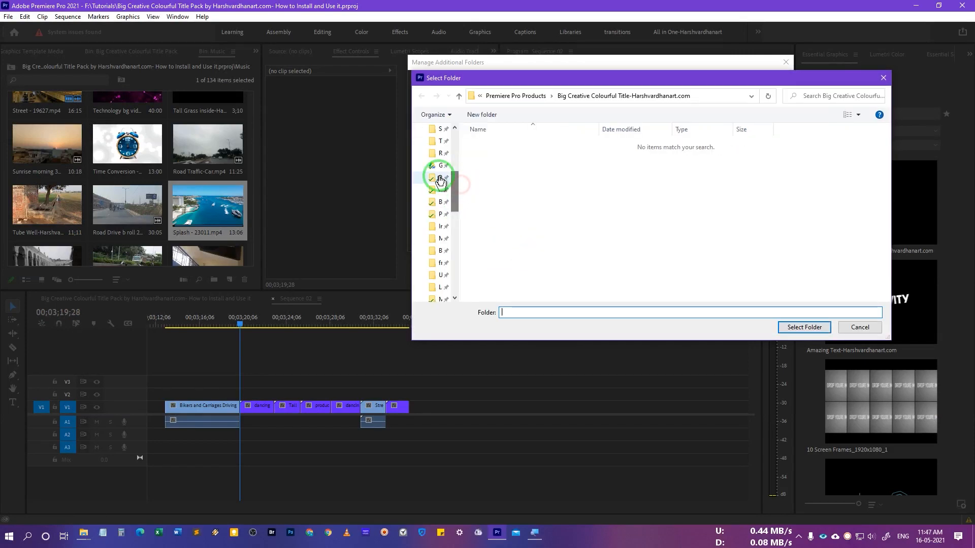
double_click(483, 170)
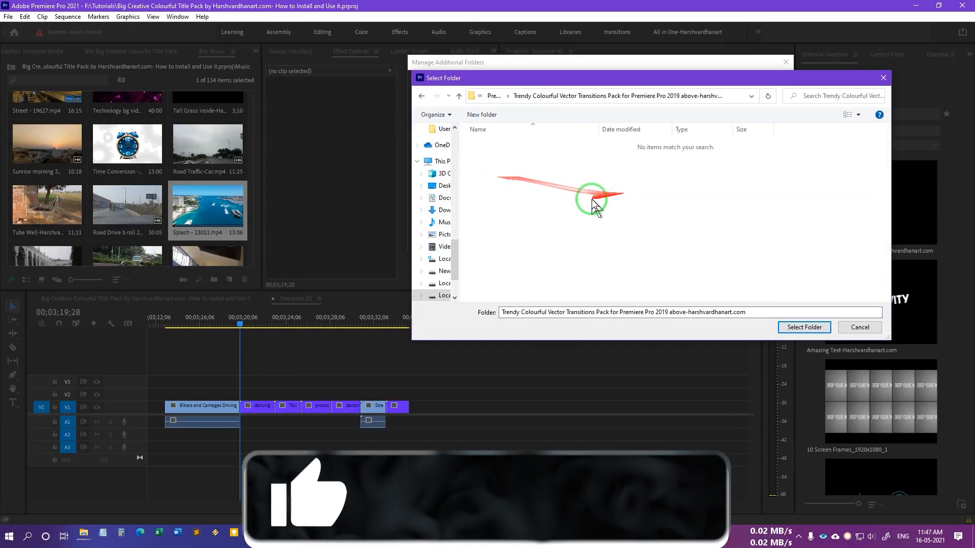
left_click(499, 98)
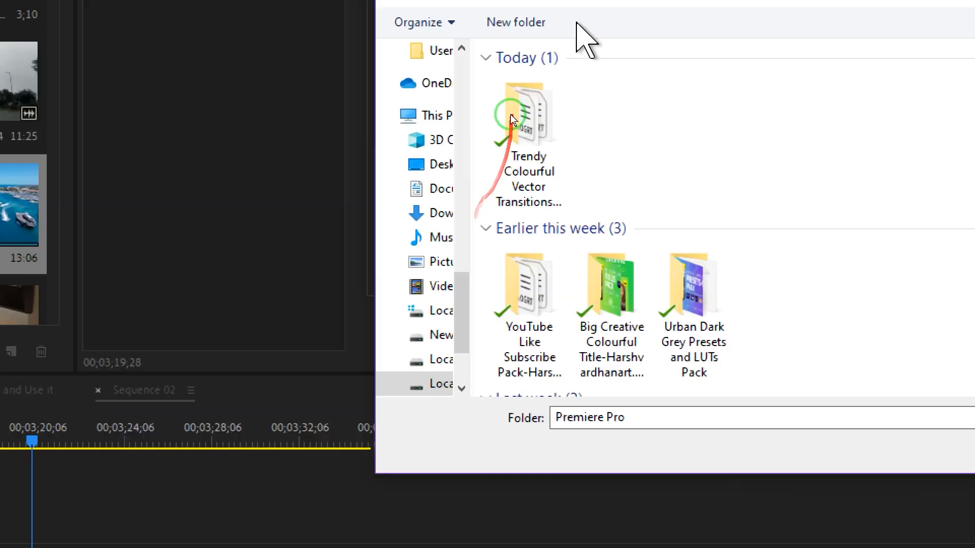
left_click(514, 122)
double_click(512, 128)
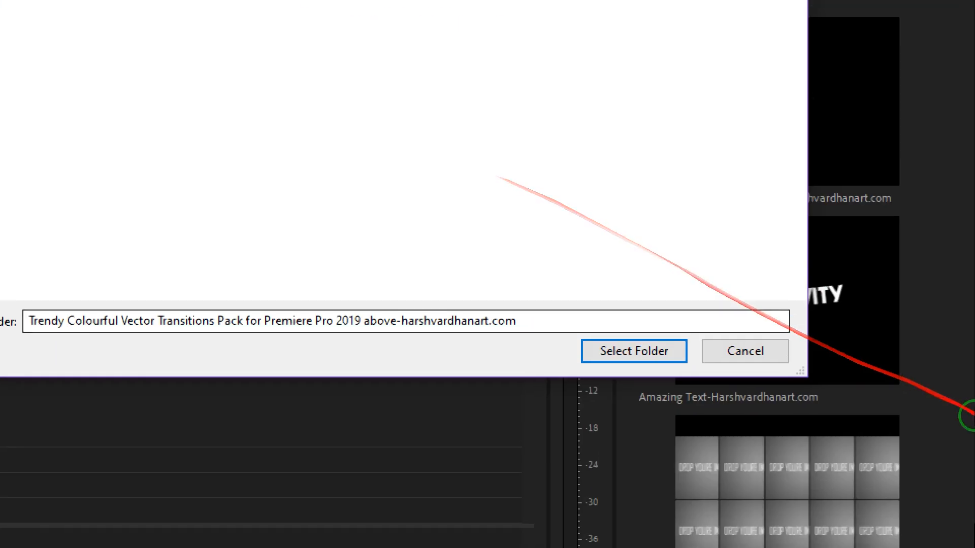
left_click(635, 341)
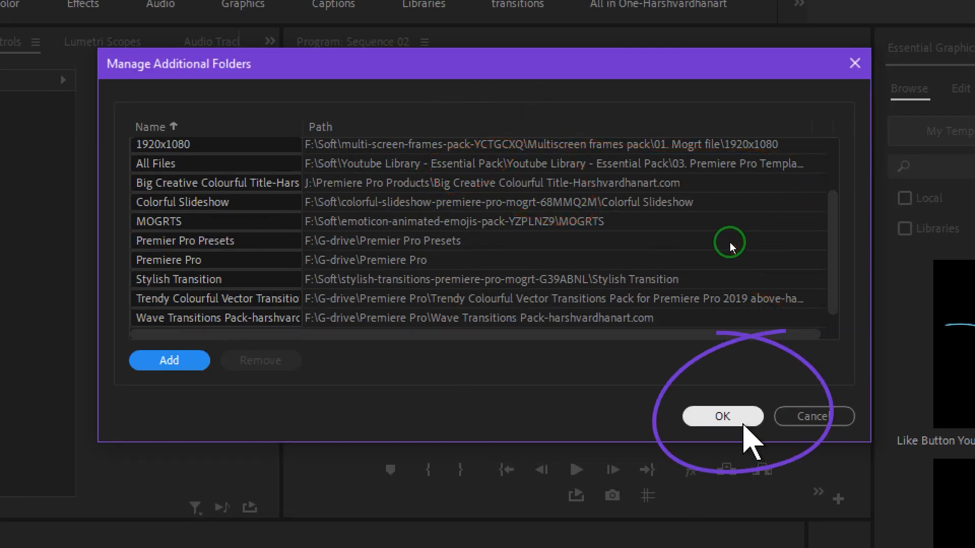
key("Return")
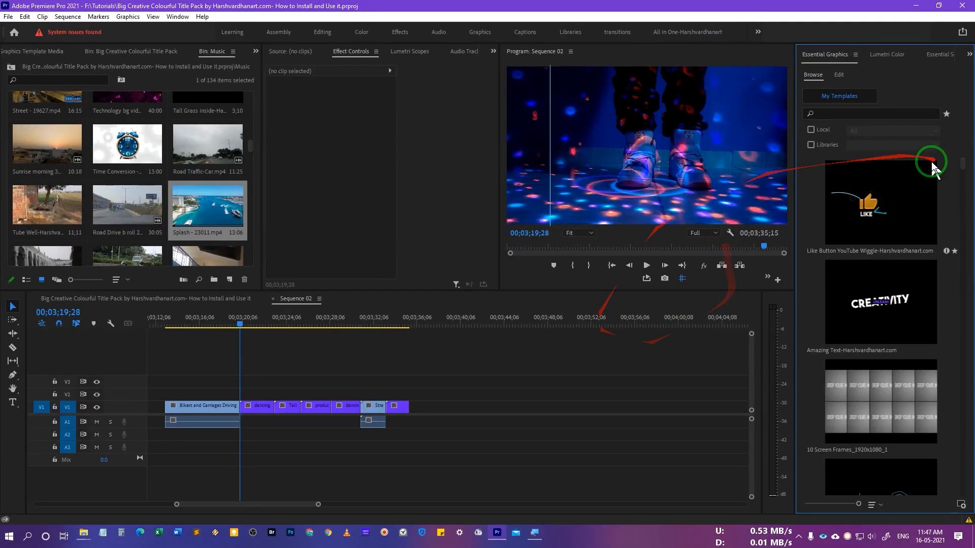
Step: Search Essential Graphics for 'vector' and scroll through the Wavy and Rectangle Corner results
mouse_move(964, 165)
left_mouse_down()
mouse_move(964, 180)
mouse_move(966, 159)
left_mouse_up()
scroll(937, 290, "down", 2)
scroll(925, 337, "up", 2)
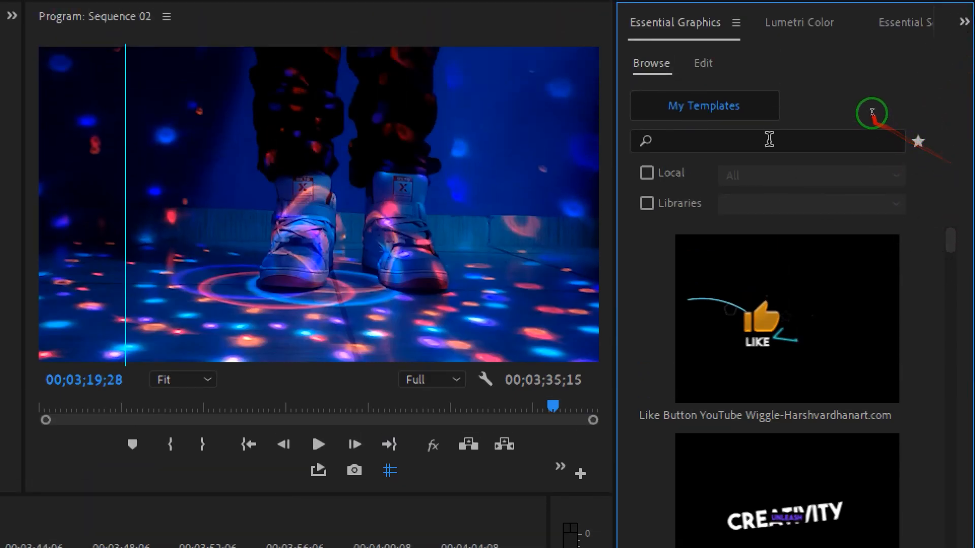
left_click(770, 134)
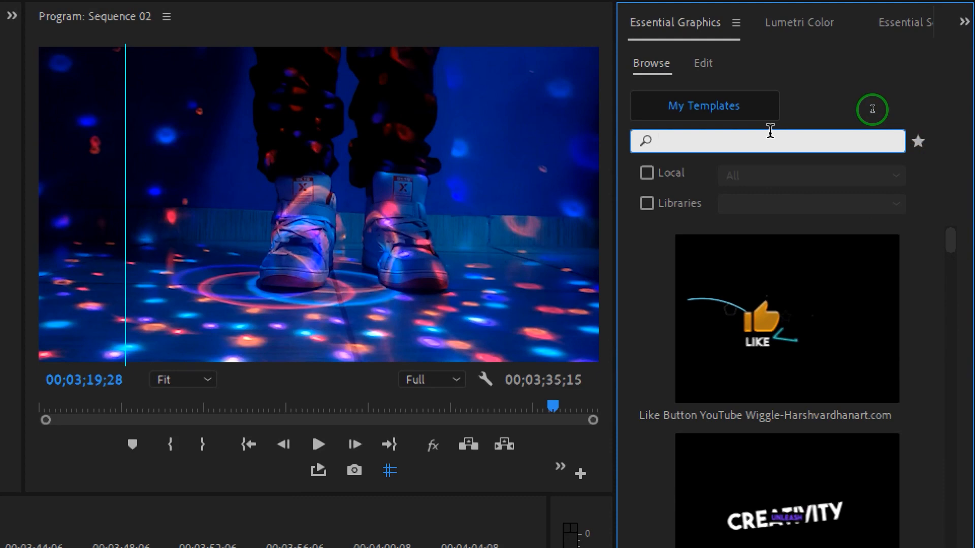
type("vector")
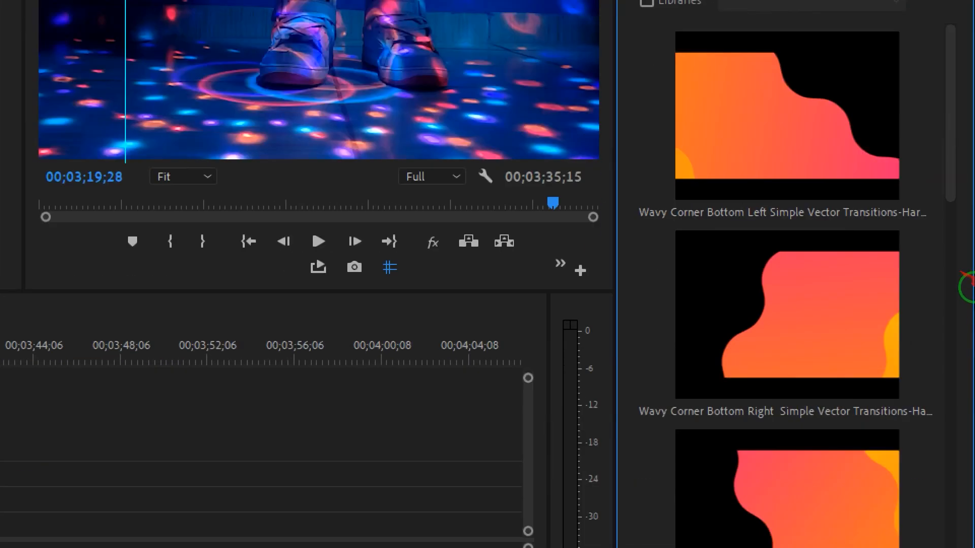
mouse_move(955, 168)
left_mouse_down()
mouse_move(970, 481)
mouse_move(964, 234)
left_mouse_up()
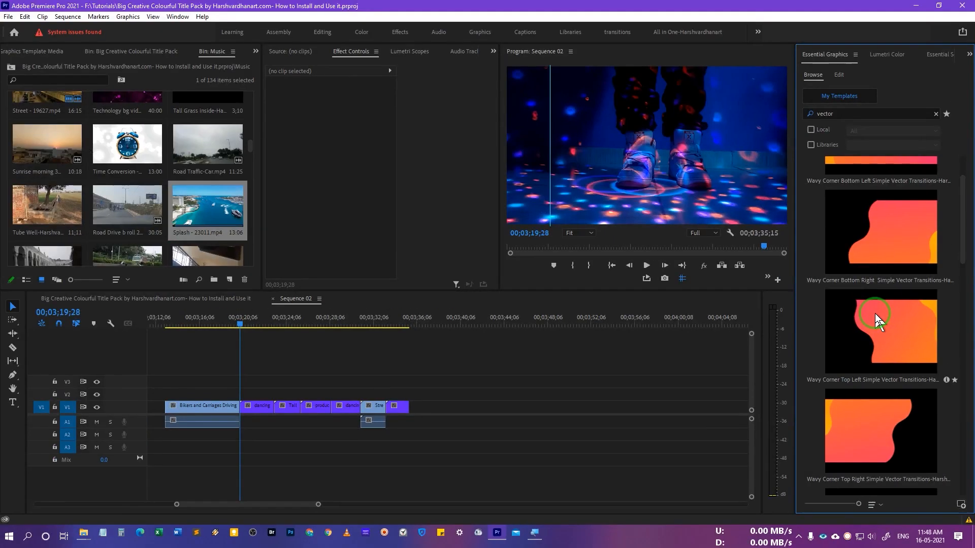
scroll(820, 179, "up", 2)
mouse_move(897, 301)
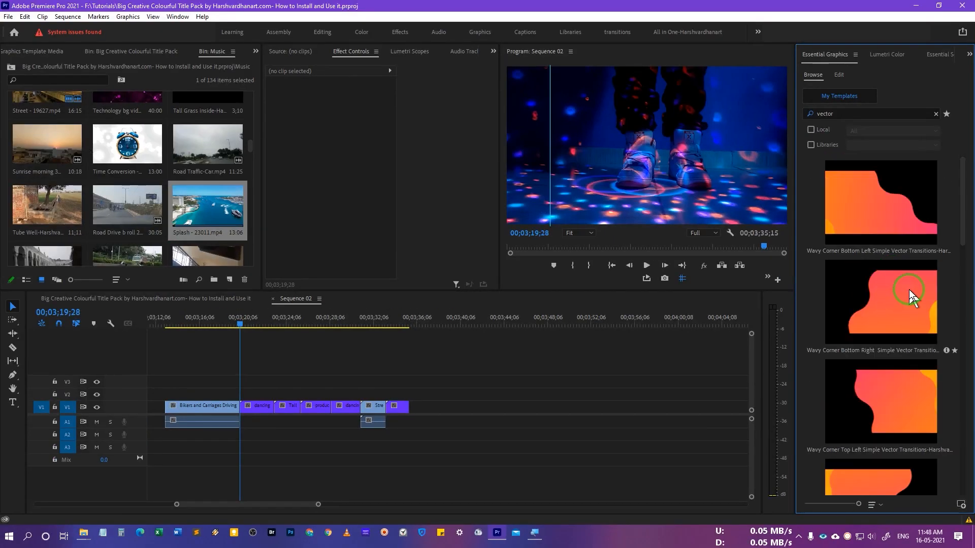
Step: Zoom the timeline out and resize the panels to give the program monitor more room
left_click_drag(239, 325, 233, 326)
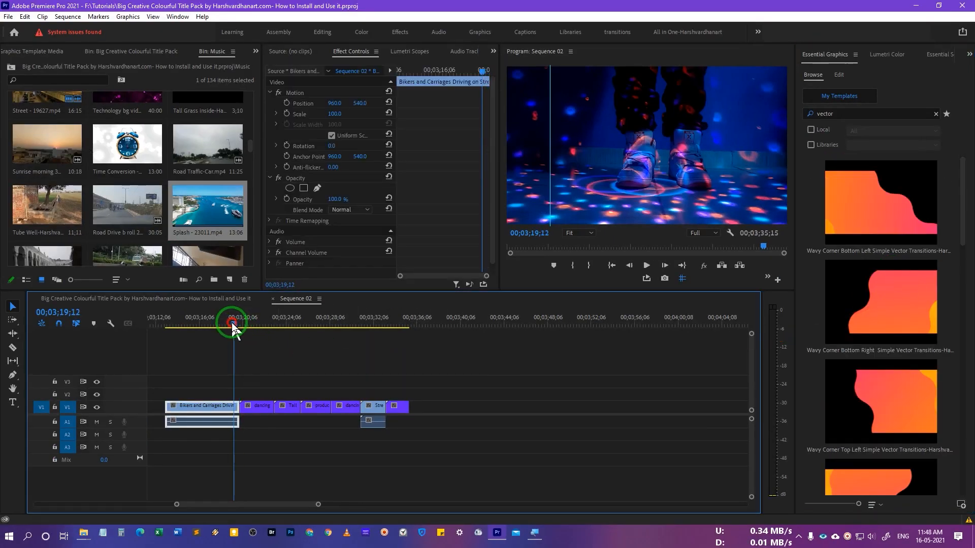
key("equal")
key("equal")
key("equal")
key("equal")
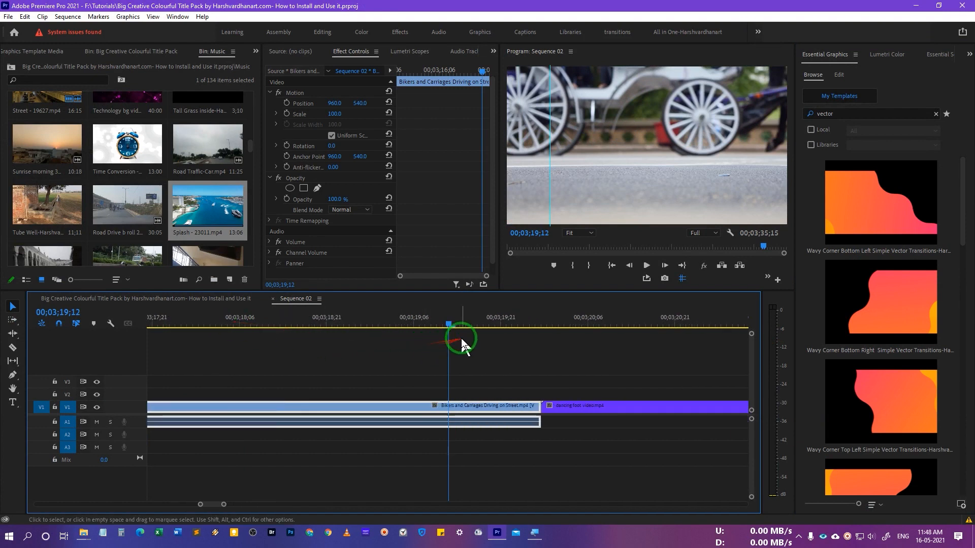
key("minus")
key("minus")
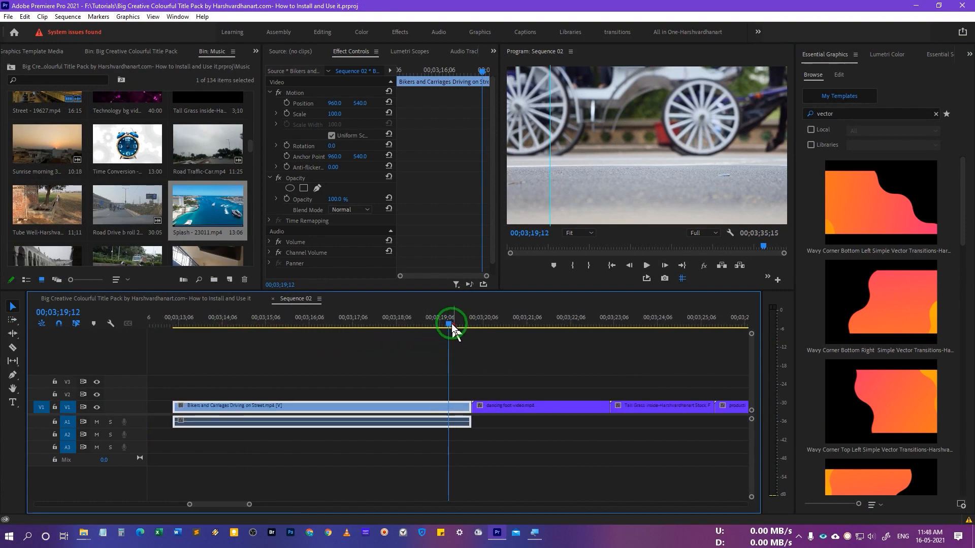
left_click_drag(500, 249, 161, 226)
left_click_drag(376, 291, 375, 330)
Step: Scrub to the cut into the dancing foot clip and drop Wavy Corner Bottom Left on V2
left_click(448, 357)
left_click_drag(447, 357, 417, 369)
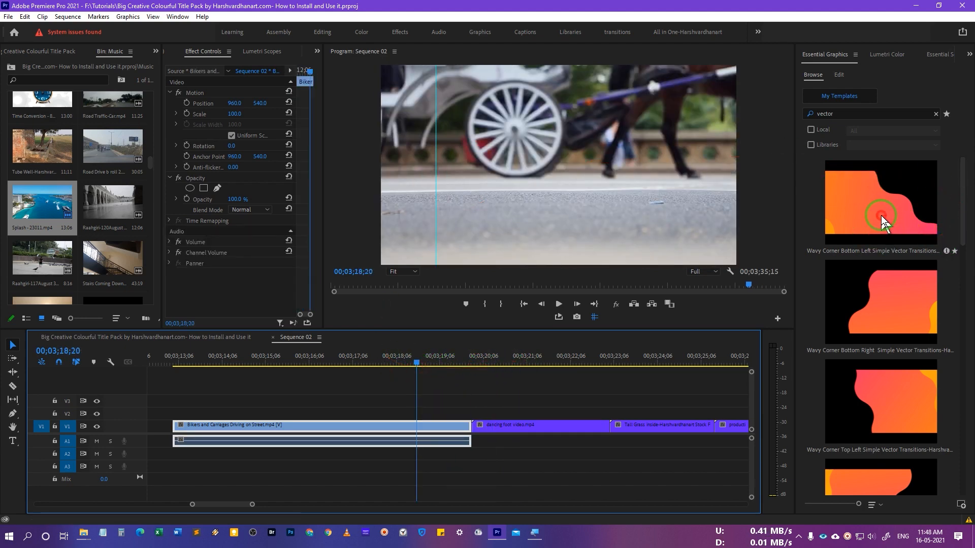
left_click_drag(883, 222, 856, 228)
left_click_drag(544, 317, 421, 414)
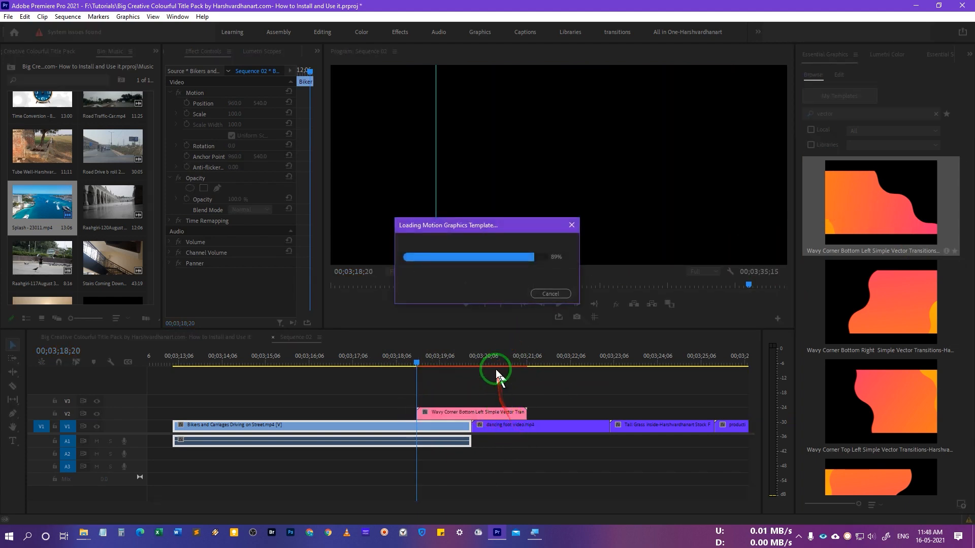
Step: Park the playhead just past the Bikers–dancing foot cut and select the Wavy Corner clip
left_click(474, 363)
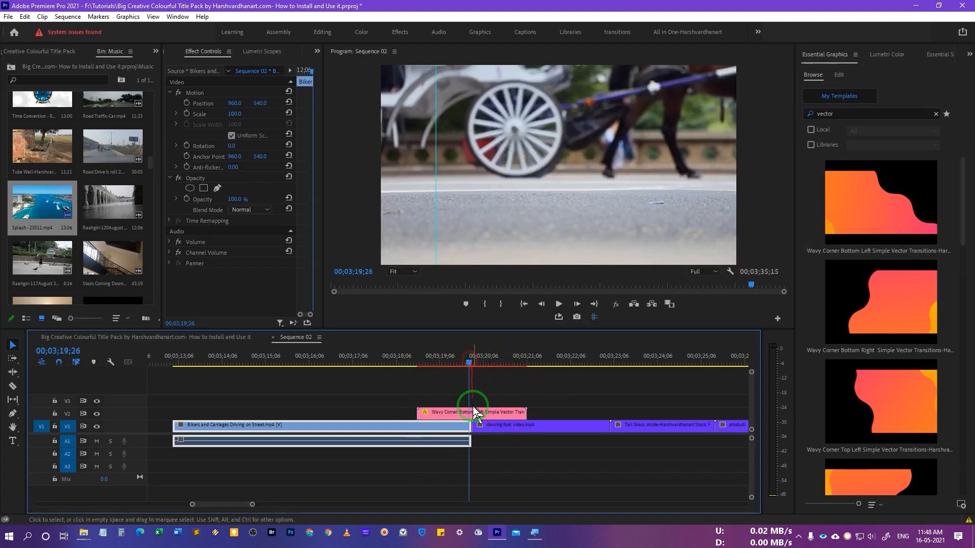
left_click(472, 363)
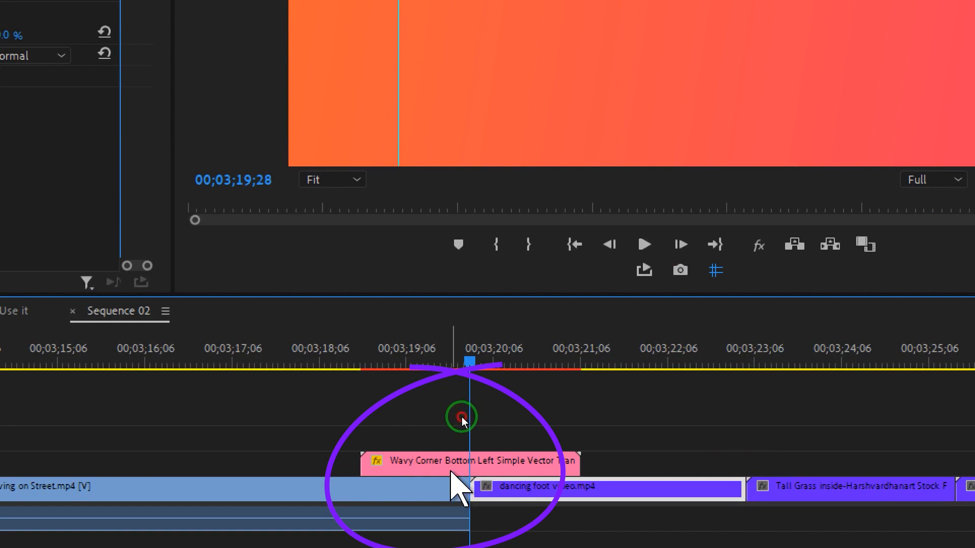
left_click(447, 464)
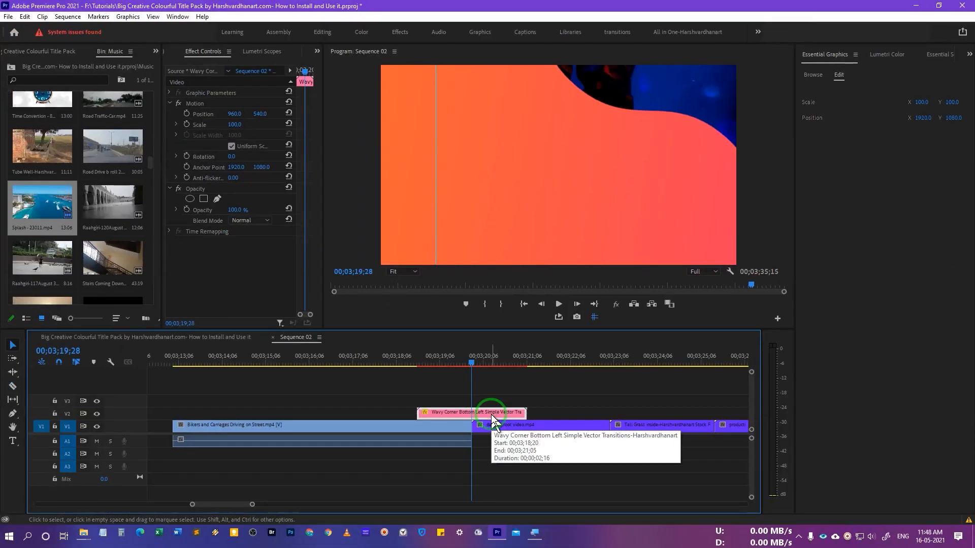
Step: Set the Wavy Corner clip to frame size and preview it playing across the cut
right_click(510, 466)
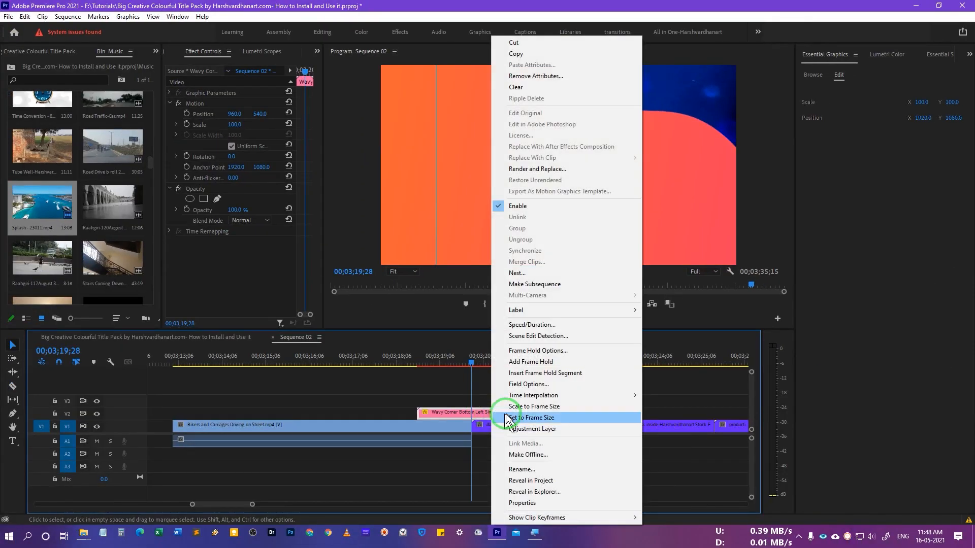
left_click(522, 408)
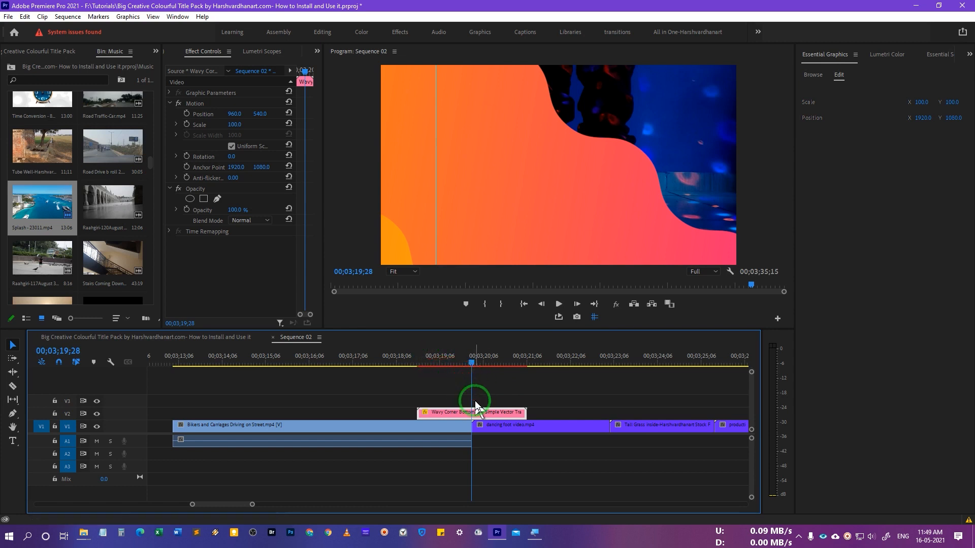
left_click_drag(401, 358, 325, 359)
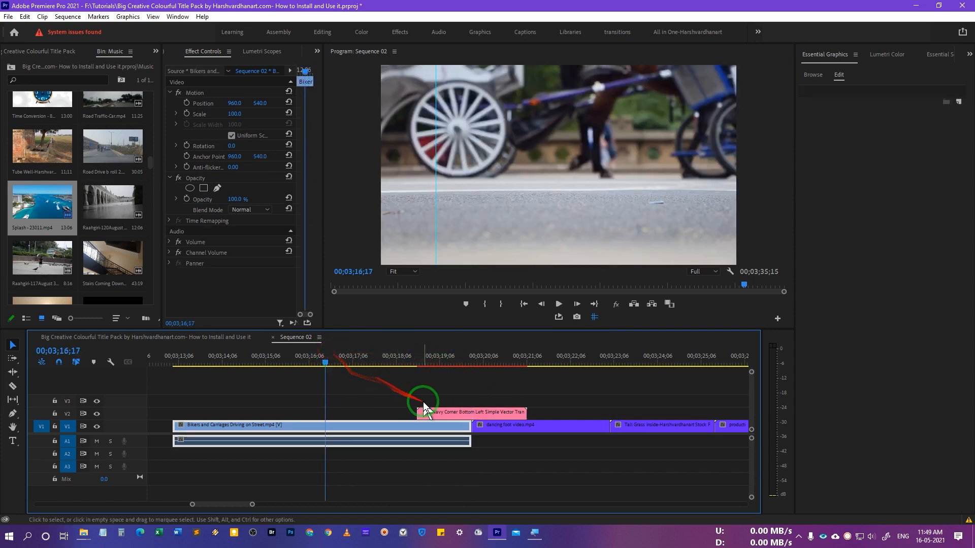
key("space")
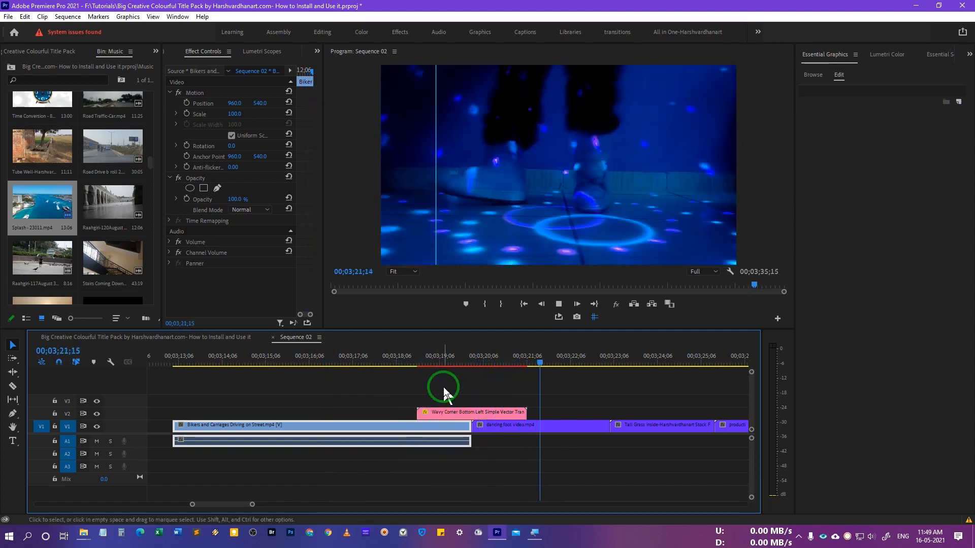
key("space")
Step: Jump to the next edit at the Tall Grass cut
scroll(589, 404, "down", 2)
key("Down")
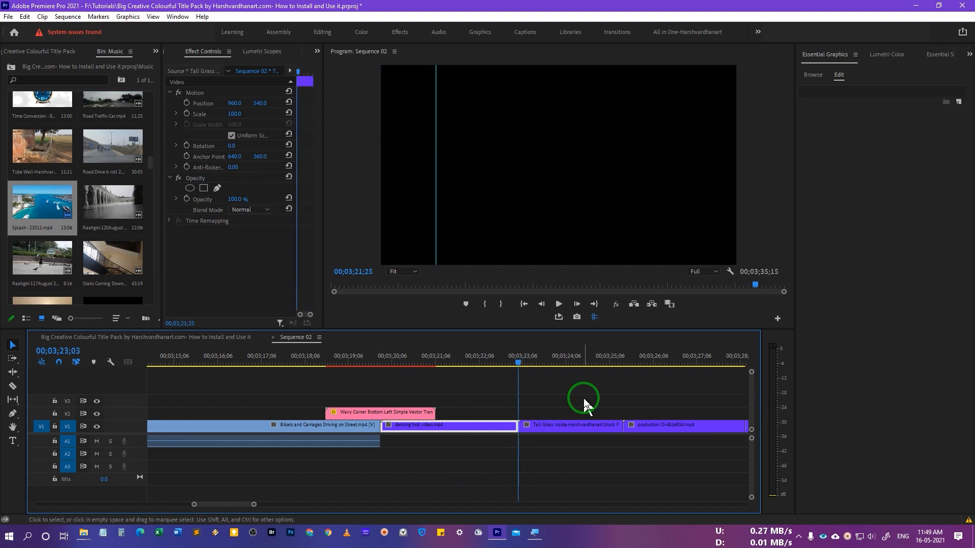
left_click(822, 79)
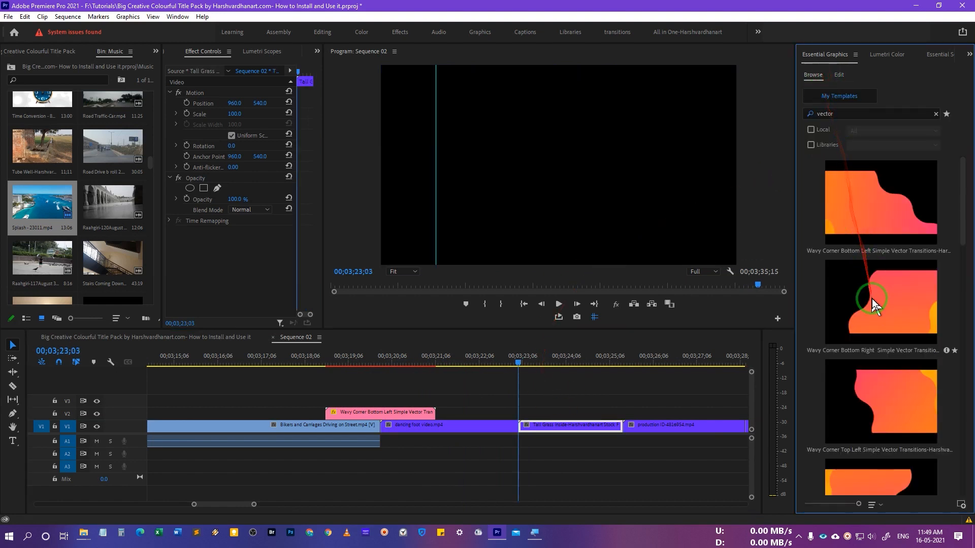
Step: Place Wavy Corner Bottom Right on V2 over the dancing foot–Tall Grass cut and play it
mouse_move(879, 313)
left_mouse_down()
mouse_move(492, 394)
mouse_move(482, 413)
mouse_move(470, 414)
mouse_move(472, 386)
left_mouse_up()
left_click_drag(536, 415, 539, 420)
left_click_drag(471, 368, 452, 371)
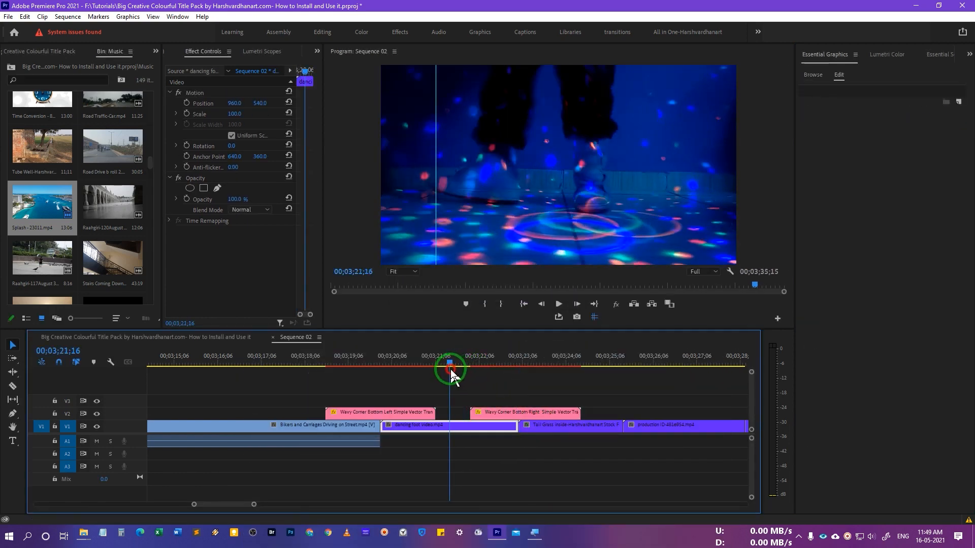
key("space")
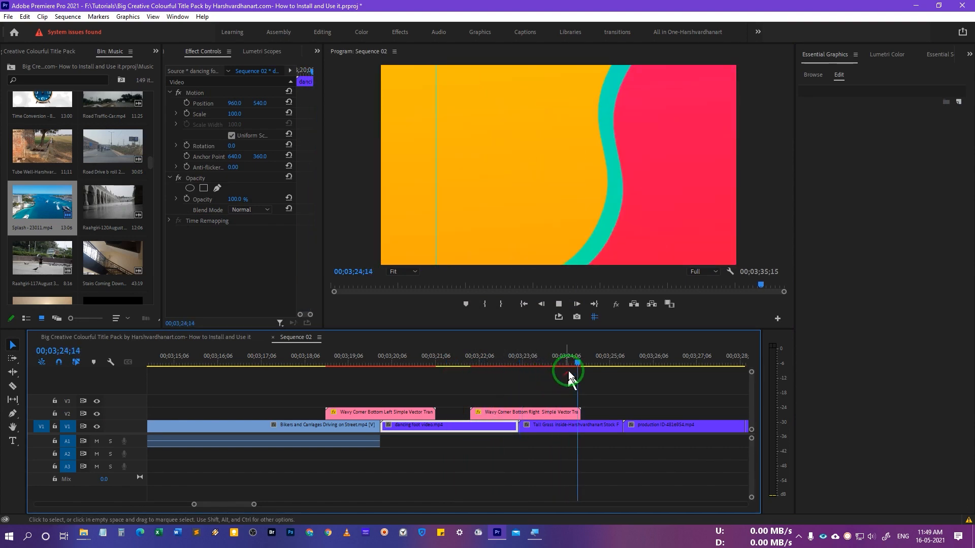
Step: Select the Bottom Right clip, replay the transition, then step to the production clip's start
left_click_drag(555, 365, 522, 364)
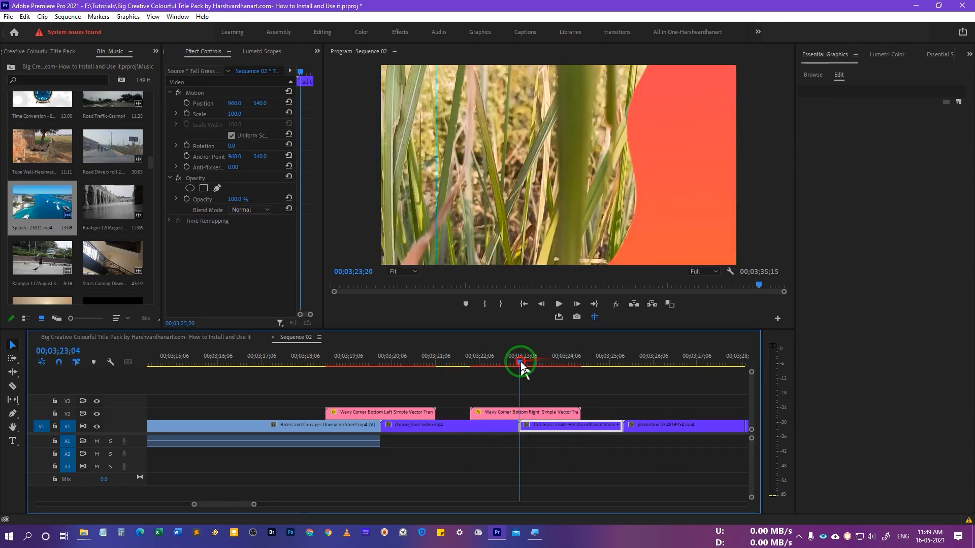
left_click(538, 415)
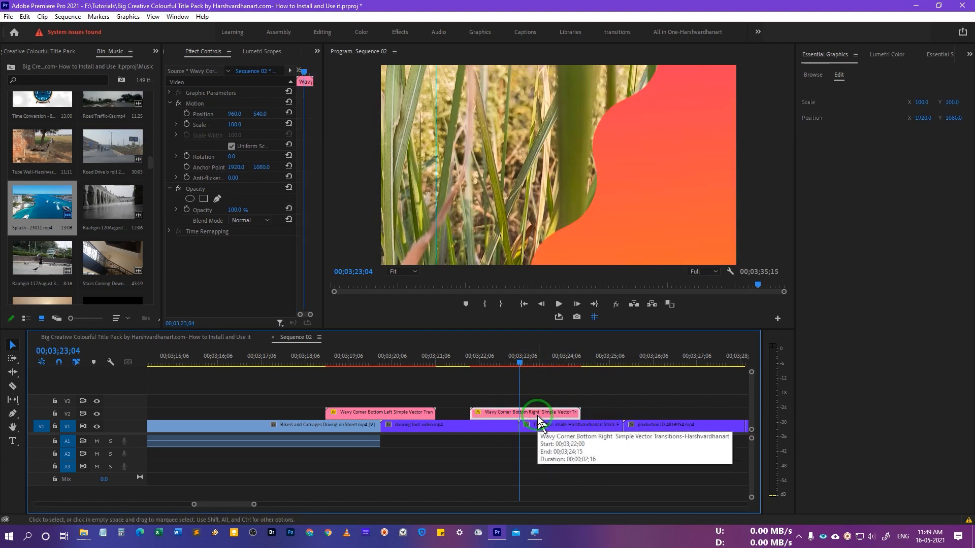
left_click(463, 361)
left_click(462, 362)
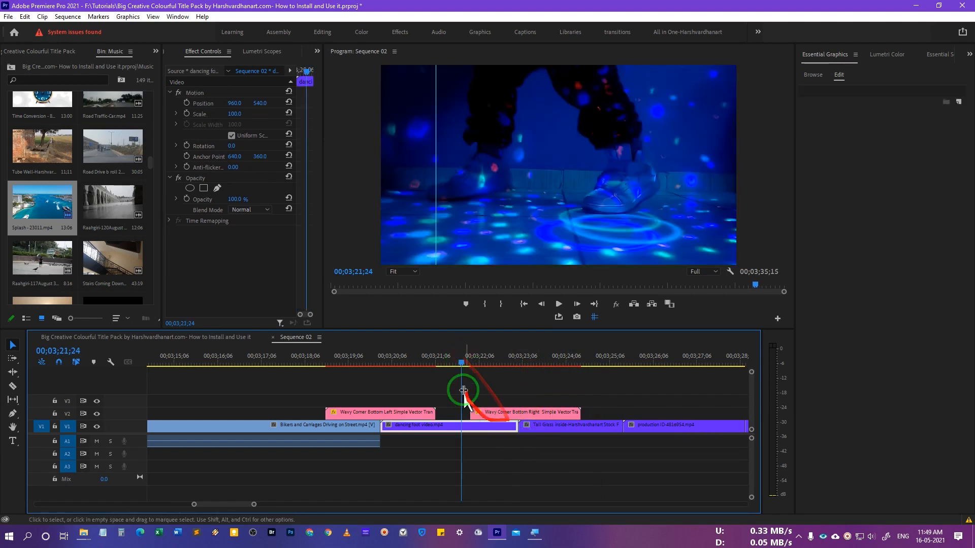
key("space")
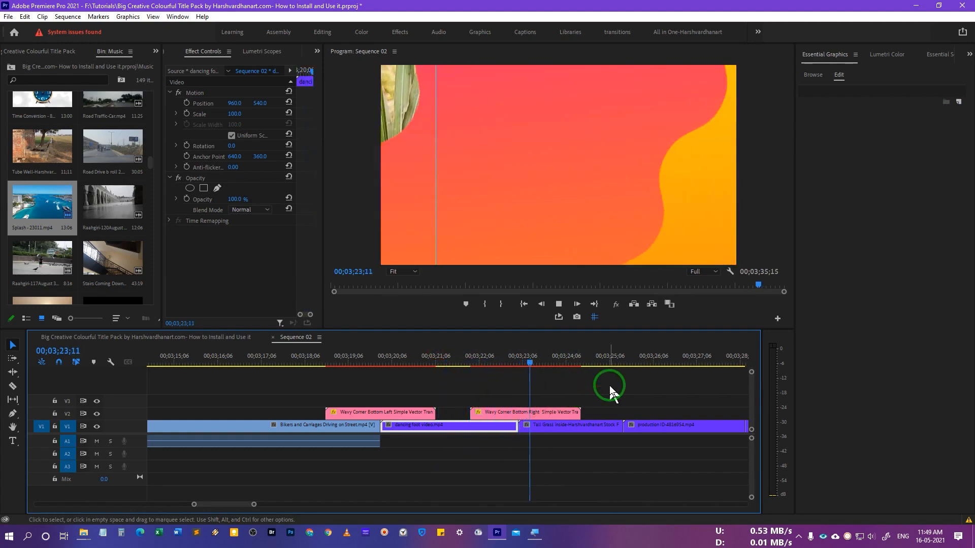
key("space")
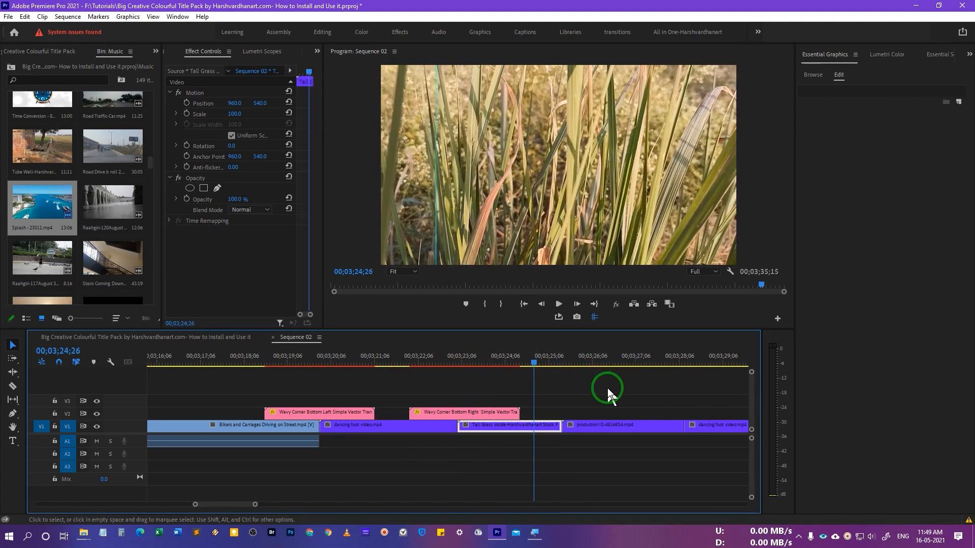
key("Down")
key("Down")
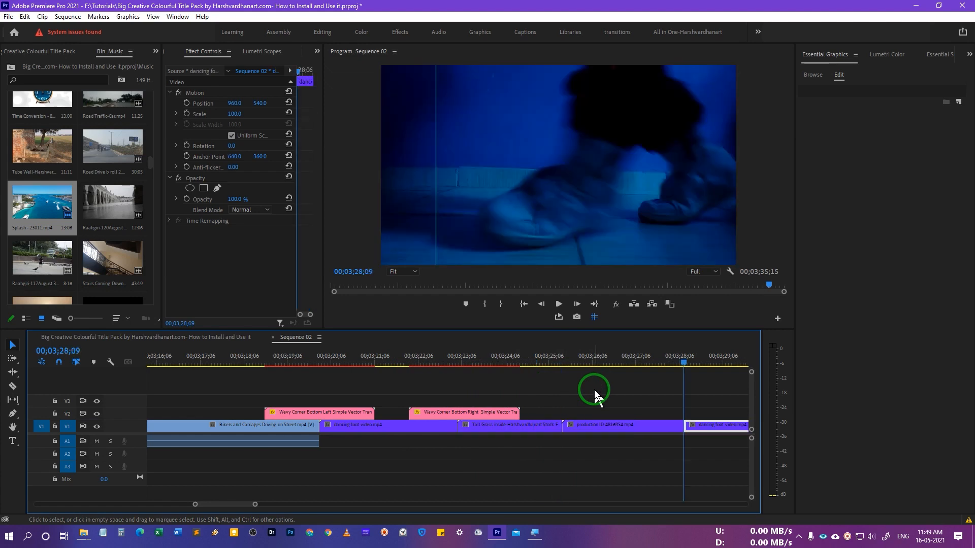
key("Up")
Step: Drop the Wavy Simple Vector template on V3 over the third cut and set it to frame size
left_click(813, 75)
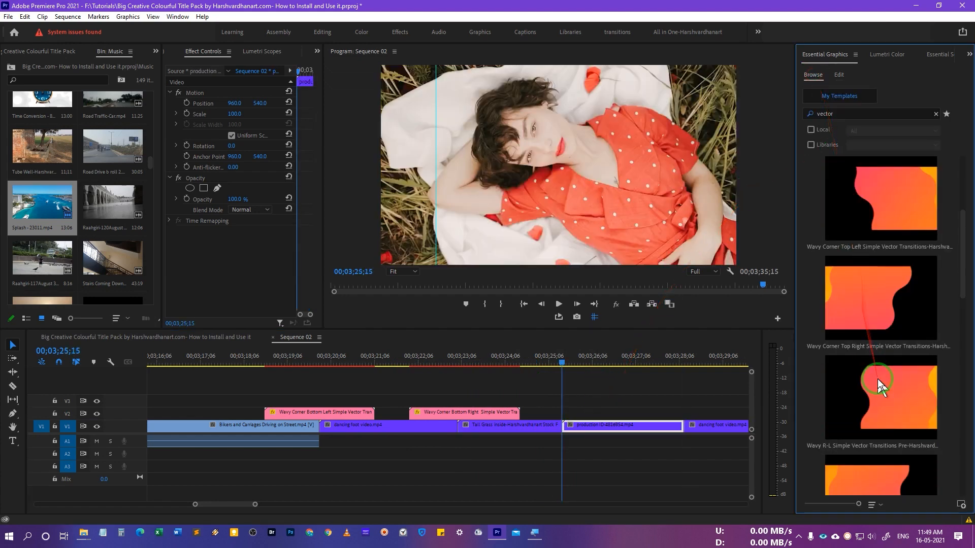
mouse_move(879, 378)
left_mouse_down()
mouse_move(587, 383)
mouse_move(533, 404)
mouse_move(531, 415)
mouse_move(513, 391)
left_mouse_up()
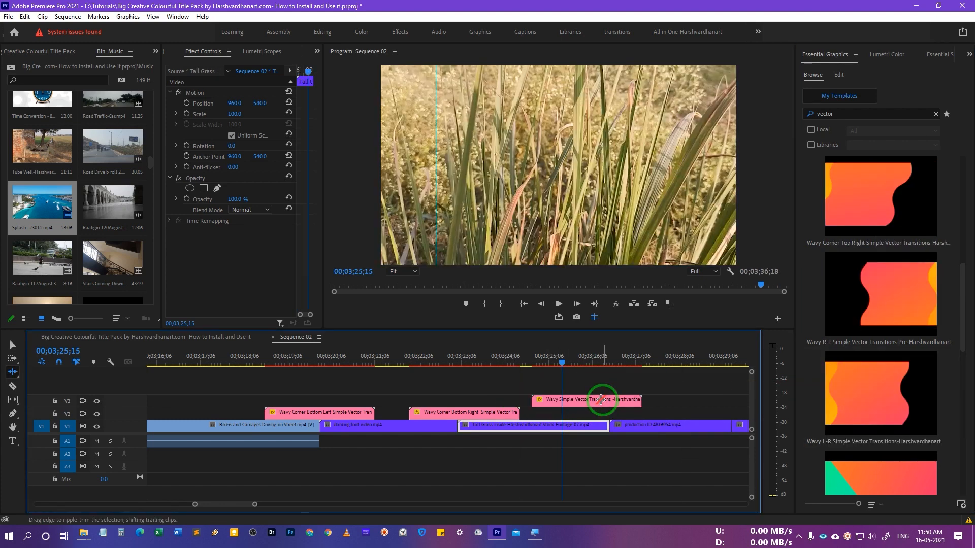
left_click_drag(603, 400, 627, 402)
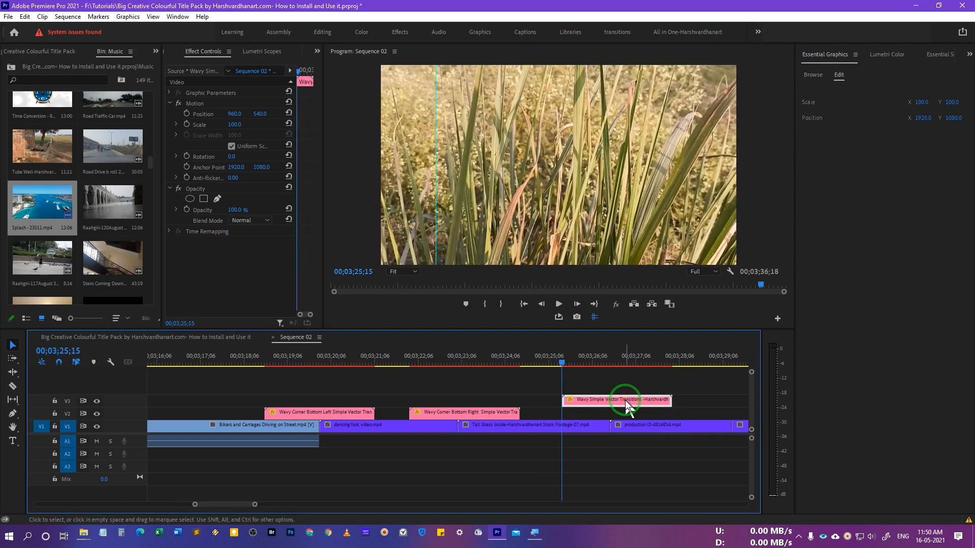
right_click(628, 403)
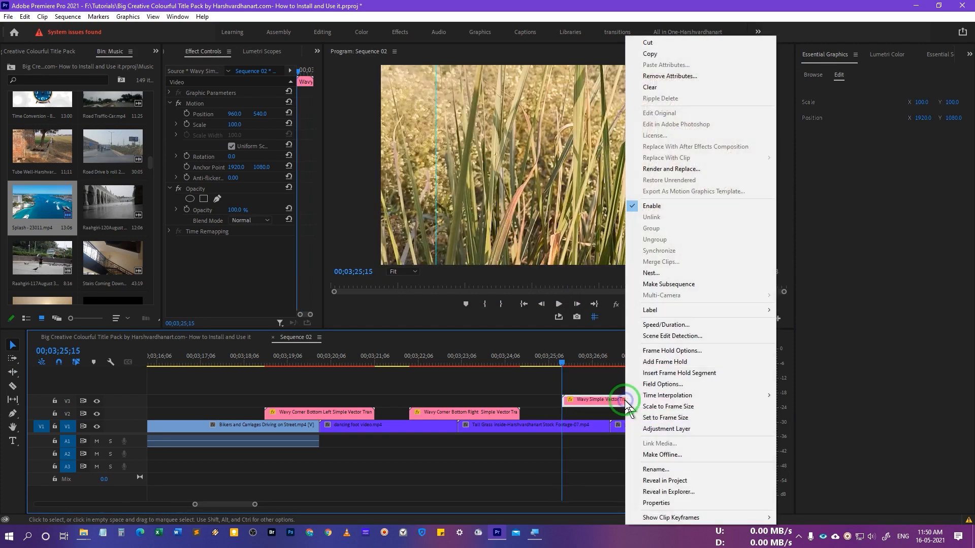
left_click(681, 408)
Step: Play the Wavy Simple transition across the Tall Grass–production cut twice, then select its clip
left_click_drag(558, 376, 523, 363)
key("space")
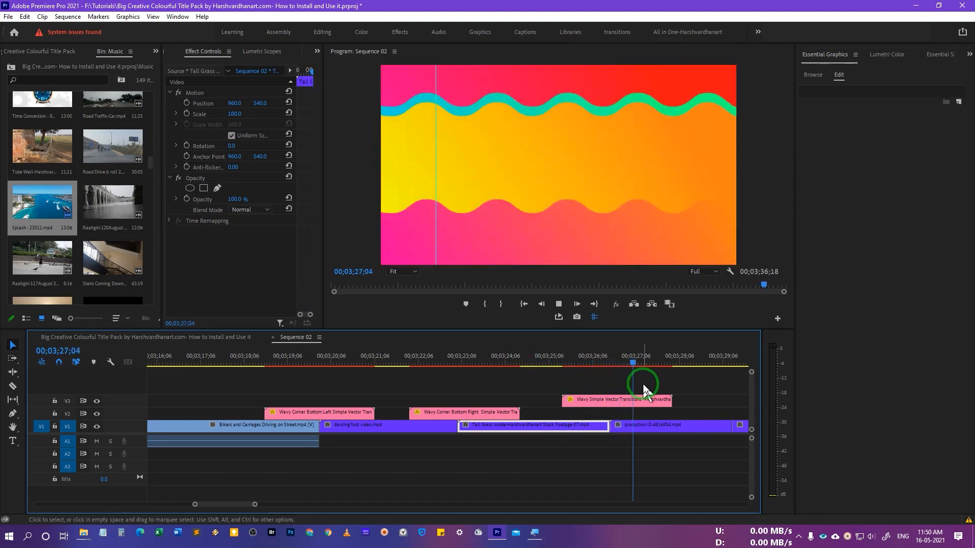
left_click(604, 363)
left_click(617, 401)
left_click_drag(605, 363, 555, 365)
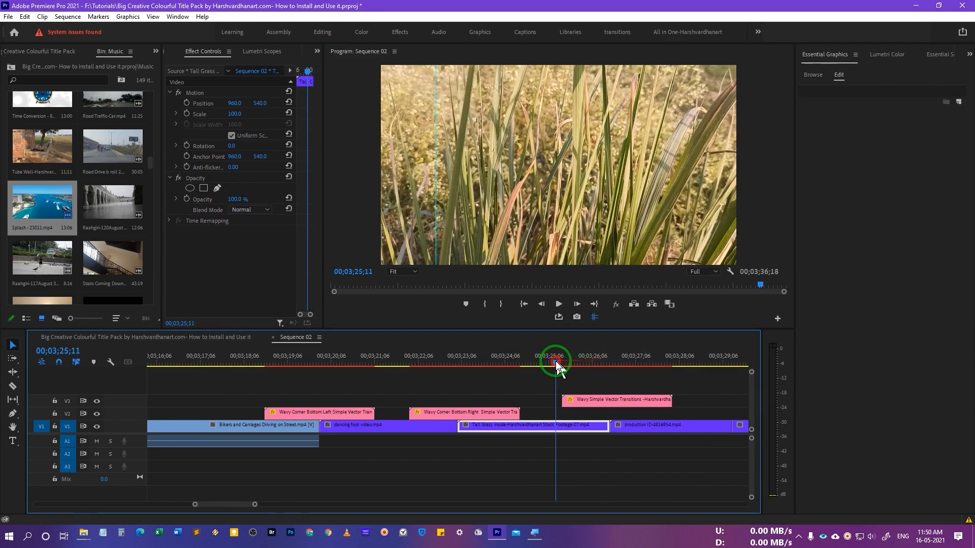
key("space")
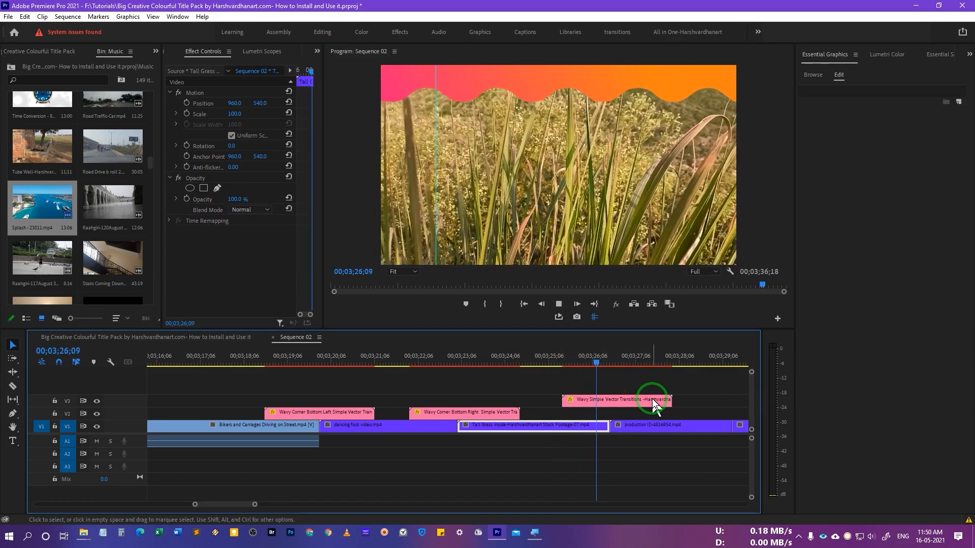
key("space")
left_click_drag(587, 363, 612, 383)
left_click(618, 400)
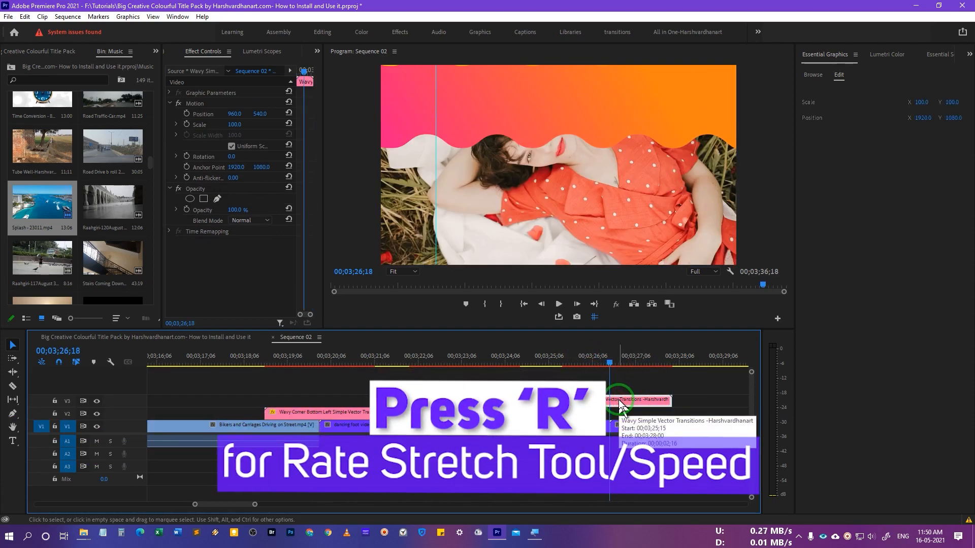
Step: Rate-stretch the V3 Wavy Simple clip shorter with R, then lengthen it slightly again
key("r")
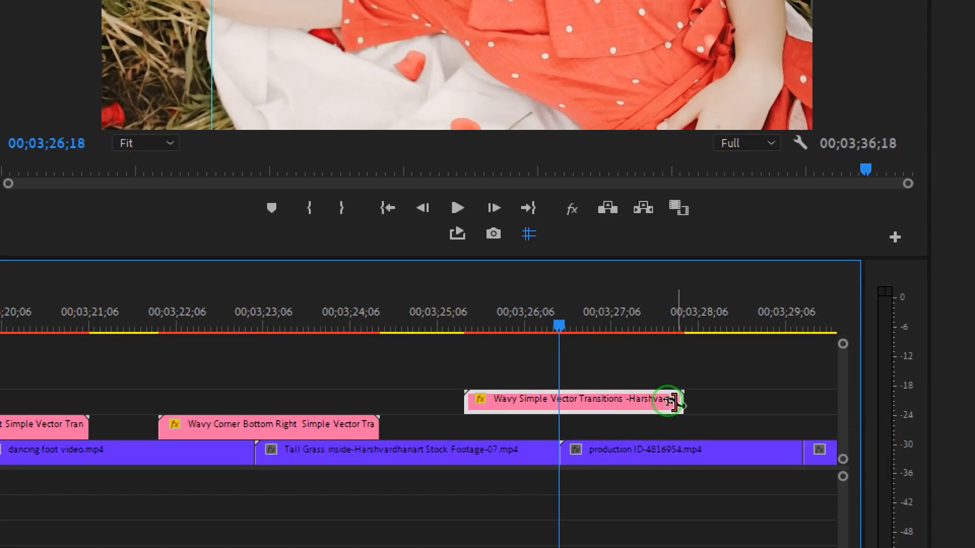
left_click_drag(672, 401, 573, 400)
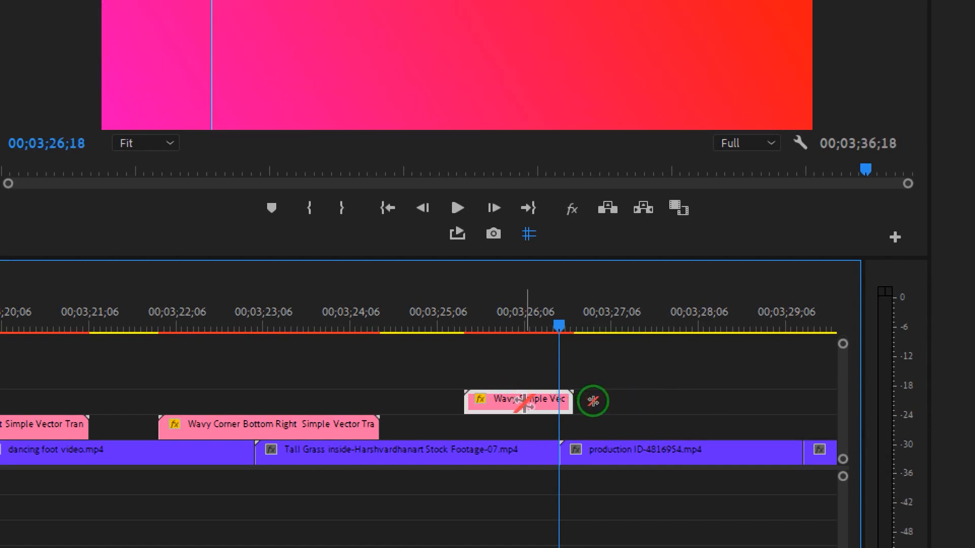
left_click_drag(573, 401, 616, 402)
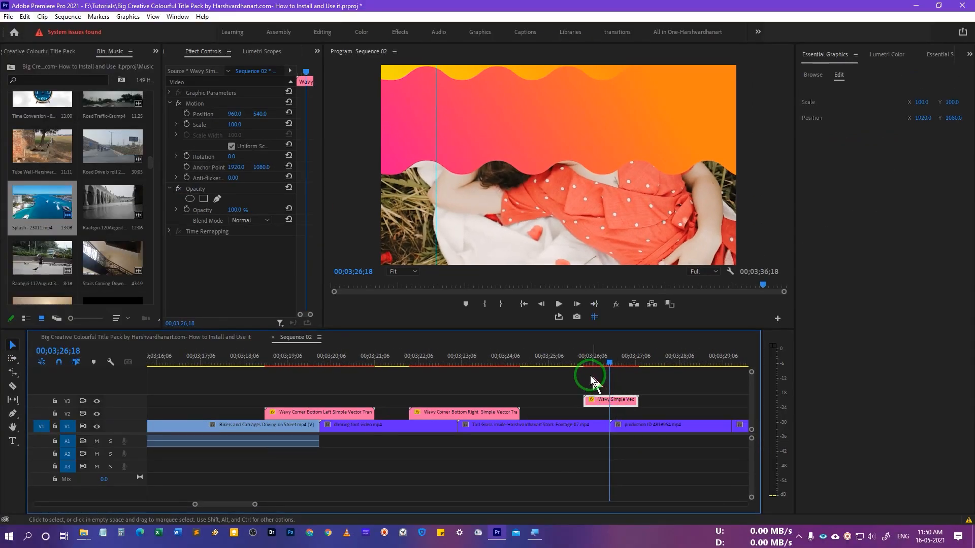
Step: Play back the sped-up wavy transition from just before the cut
left_click(463, 308)
key("space")
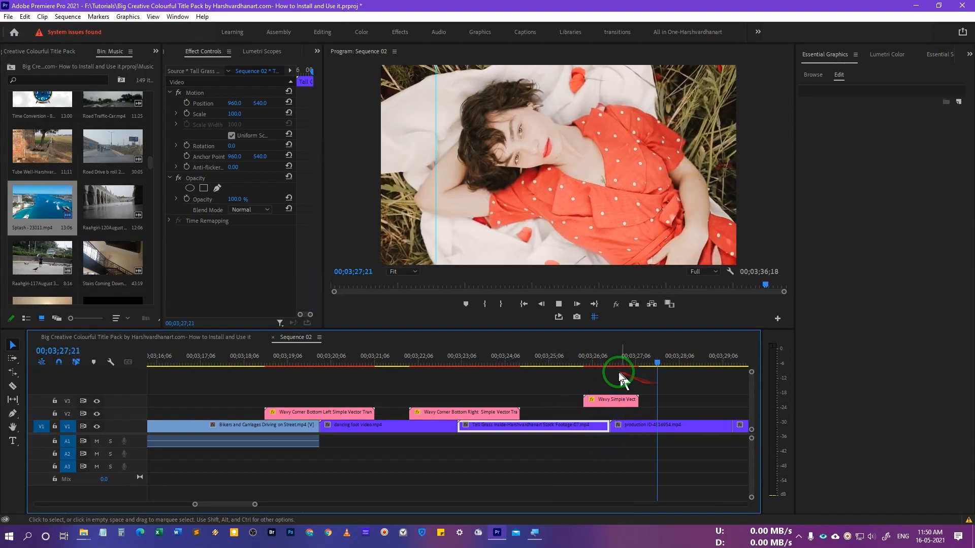
left_click(579, 361)
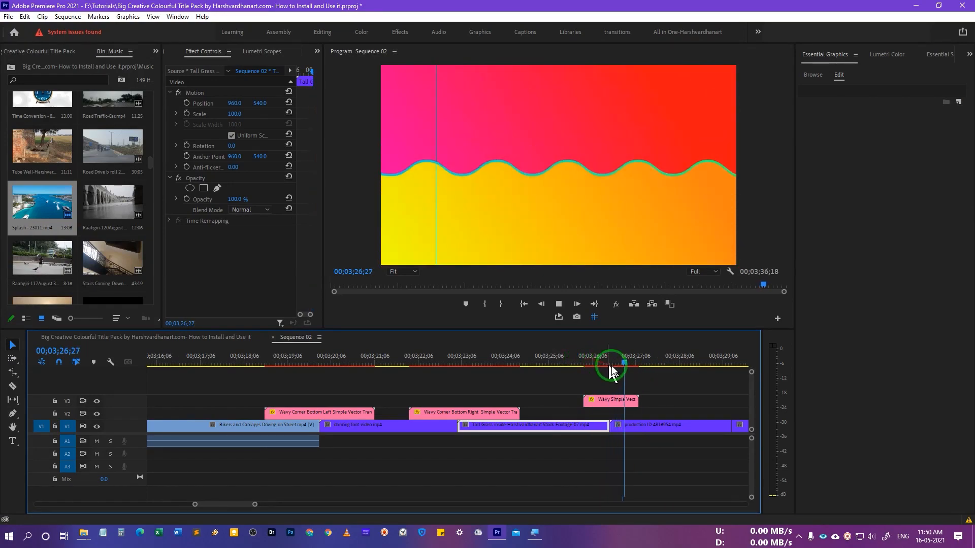
key("space")
scroll(660, 376, "down", 3)
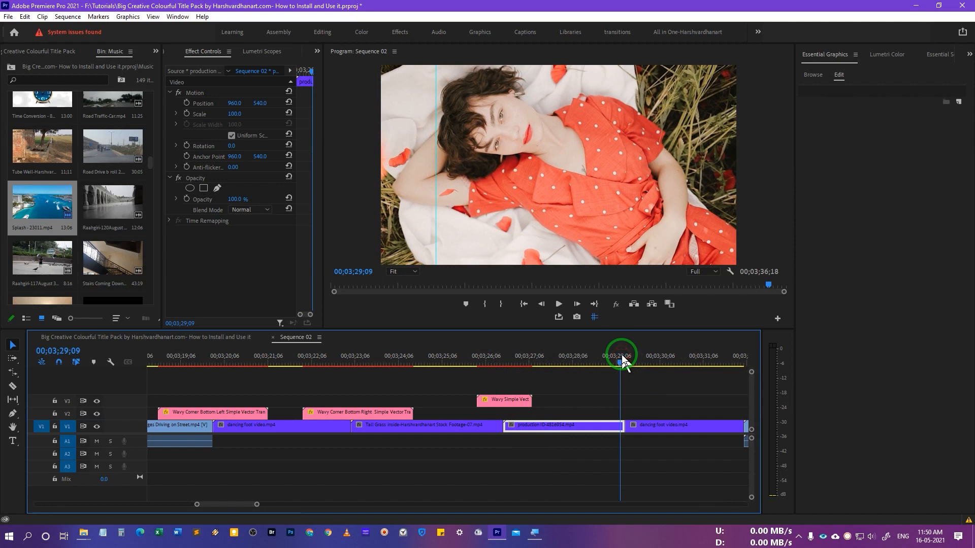
Step: Place Rectangle Bottom Left Corner on V2 over the dancing-foot cut and scale it to frame size
left_click(622, 355)
left_click(822, 97)
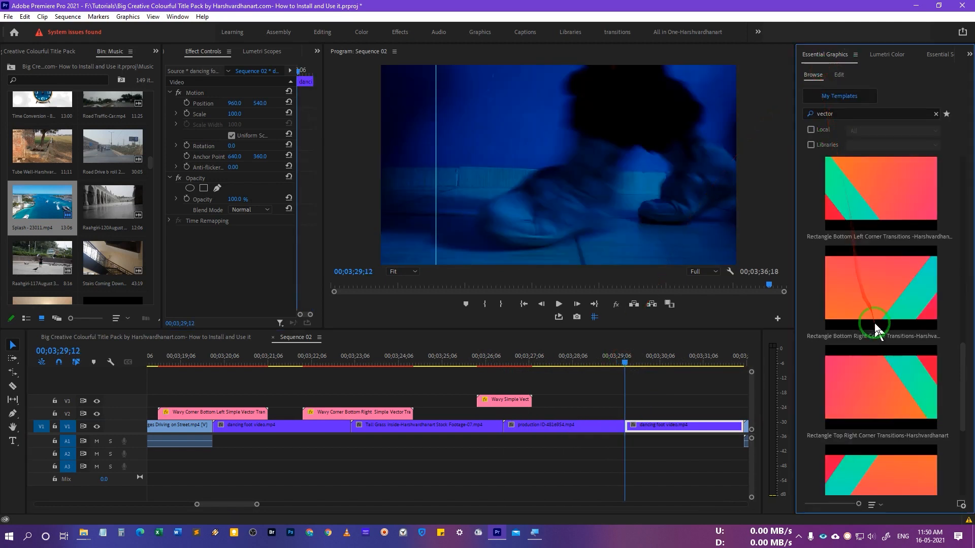
left_click_drag(877, 206, 564, 415)
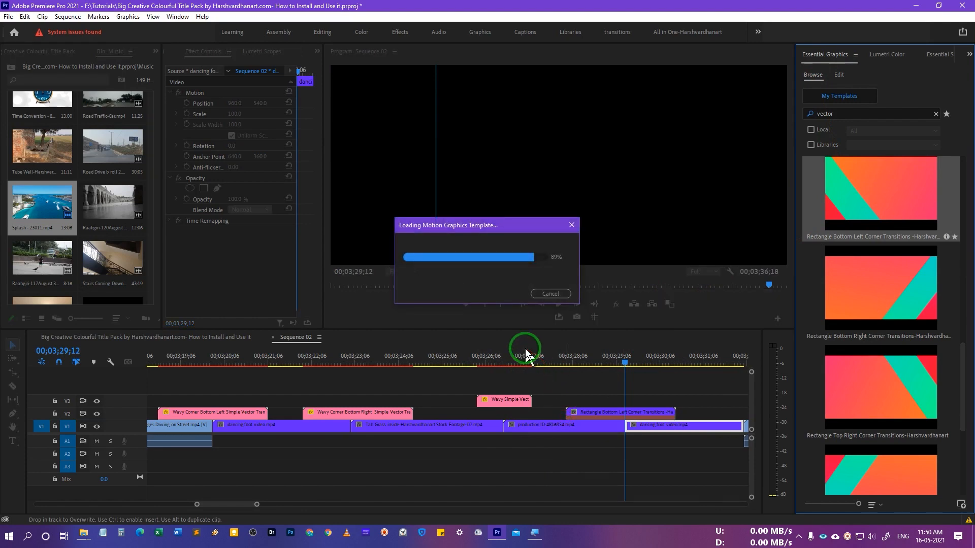
left_click(511, 355)
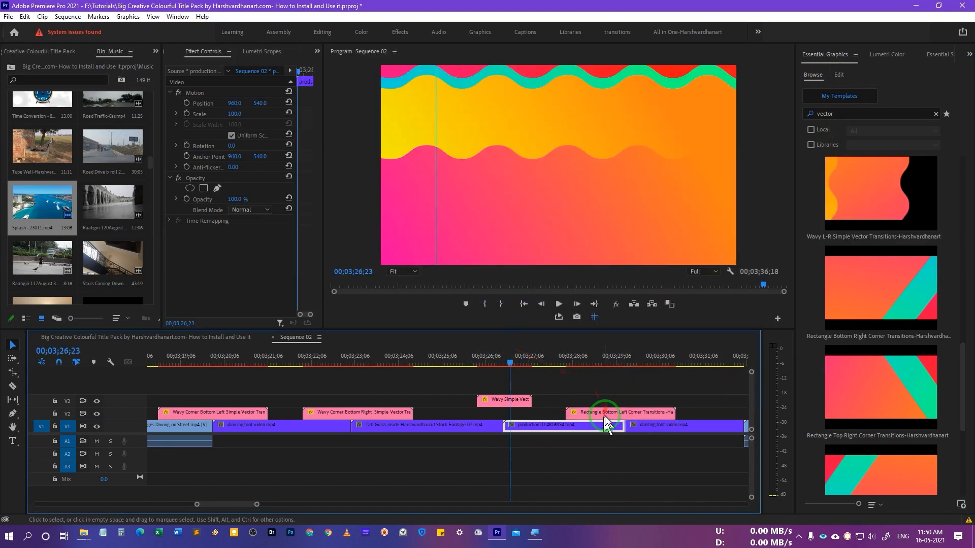
left_click(605, 414)
right_click(609, 414)
left_click(654, 407)
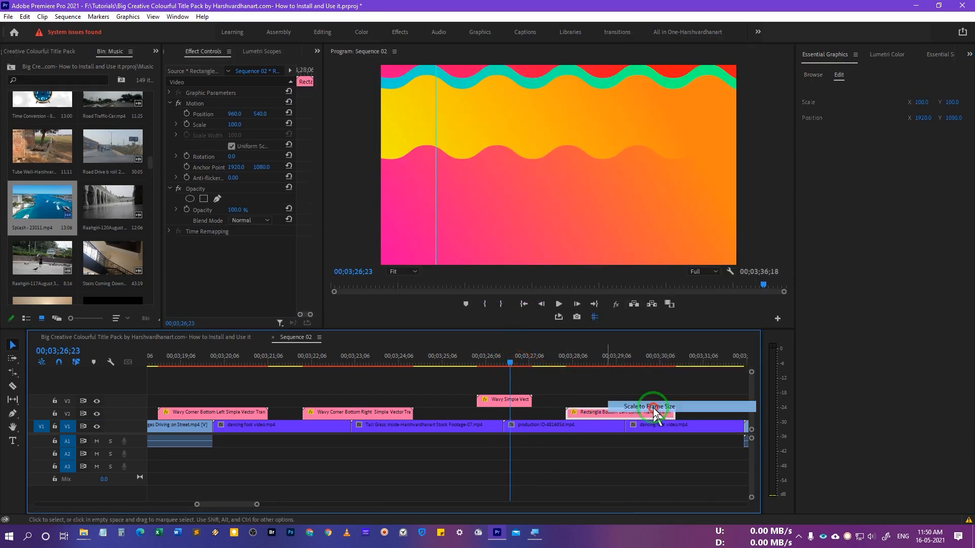
Step: Rate-stretch the rectangle transition's end shorter to speed it up, then preview it
key("space")
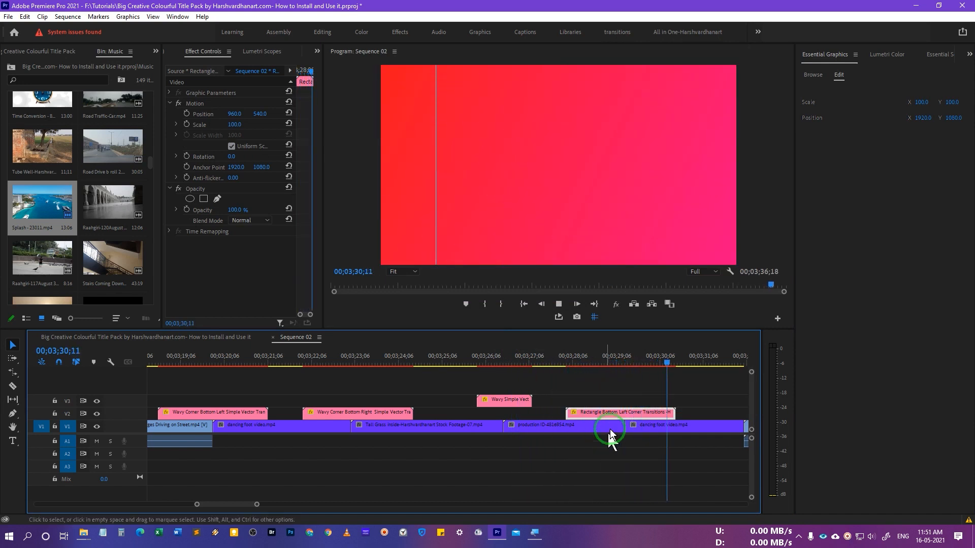
left_click_drag(563, 360, 613, 371)
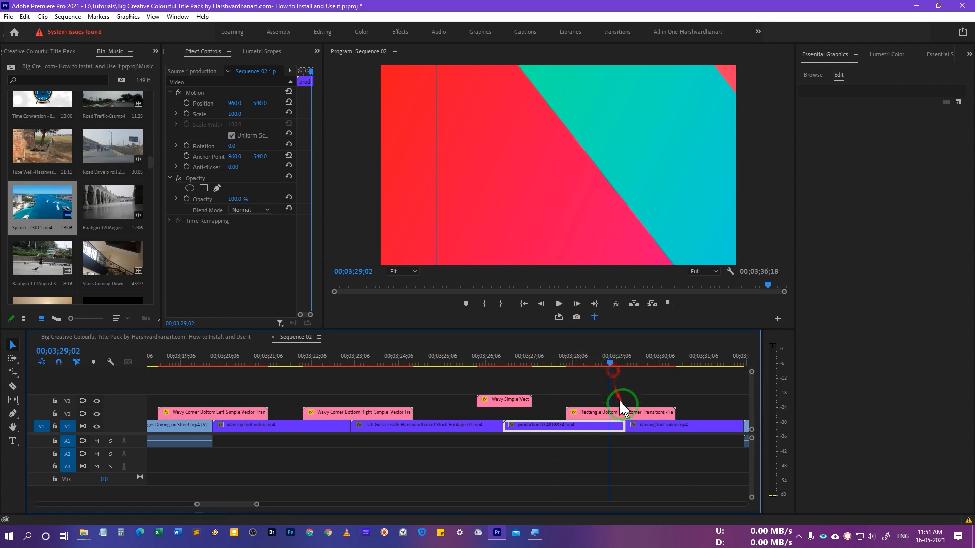
left_click(624, 414)
left_click_drag(680, 412, 633, 411)
left_click_drag(610, 362, 596, 359)
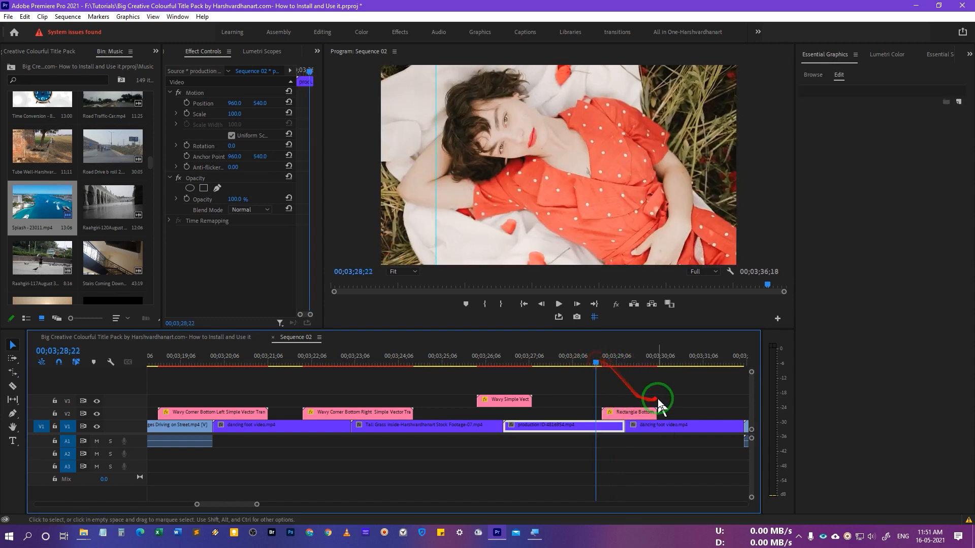
key("space")
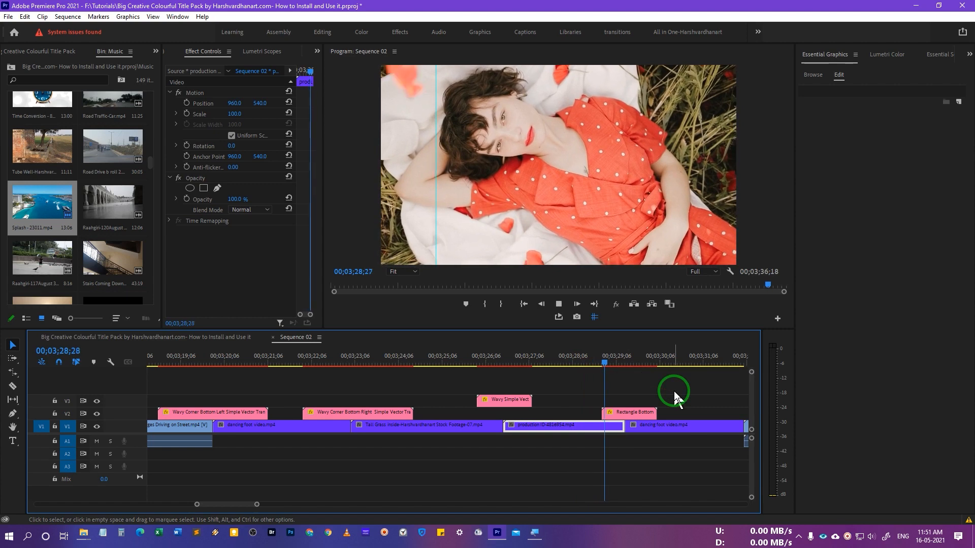
key("space")
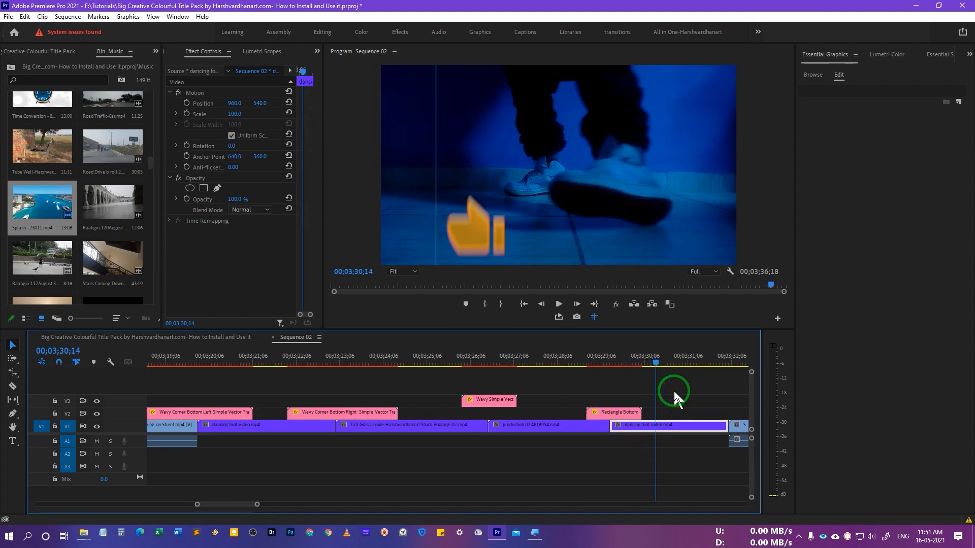
left_click(615, 362)
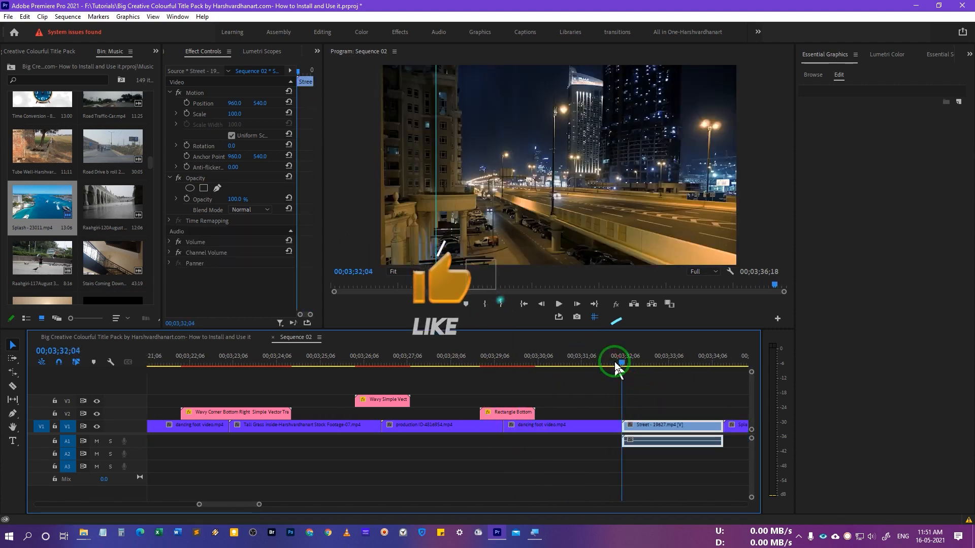
Step: Add Rectangle Bottom to Top on V2 at the Street cut, scale it to frame size, and preview
left_click(813, 76)
left_click_drag(881, 344, 574, 412)
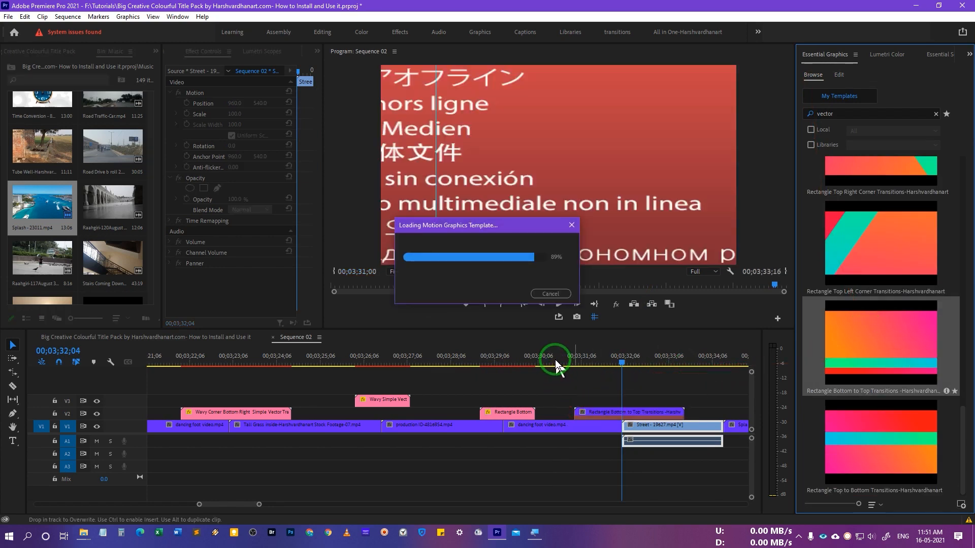
right_click(619, 416)
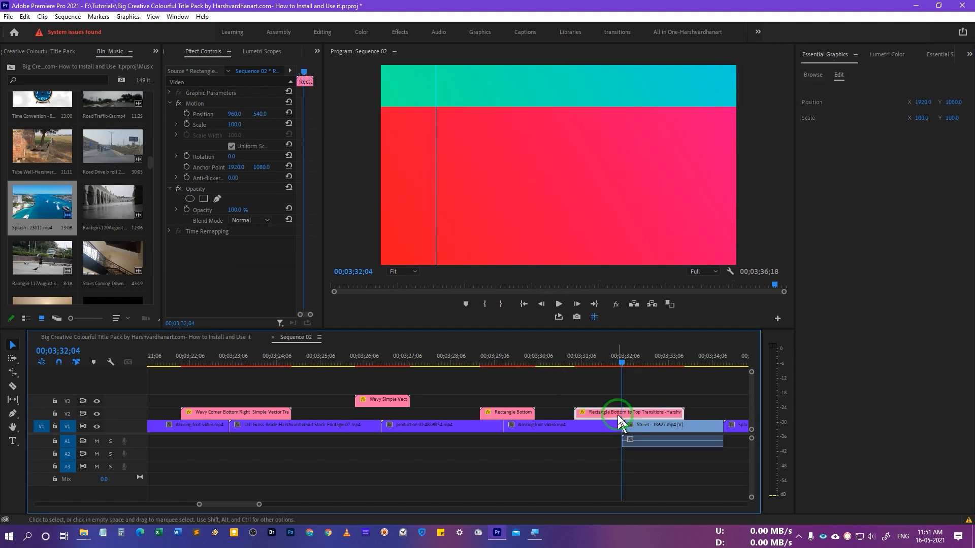
left_click(662, 409)
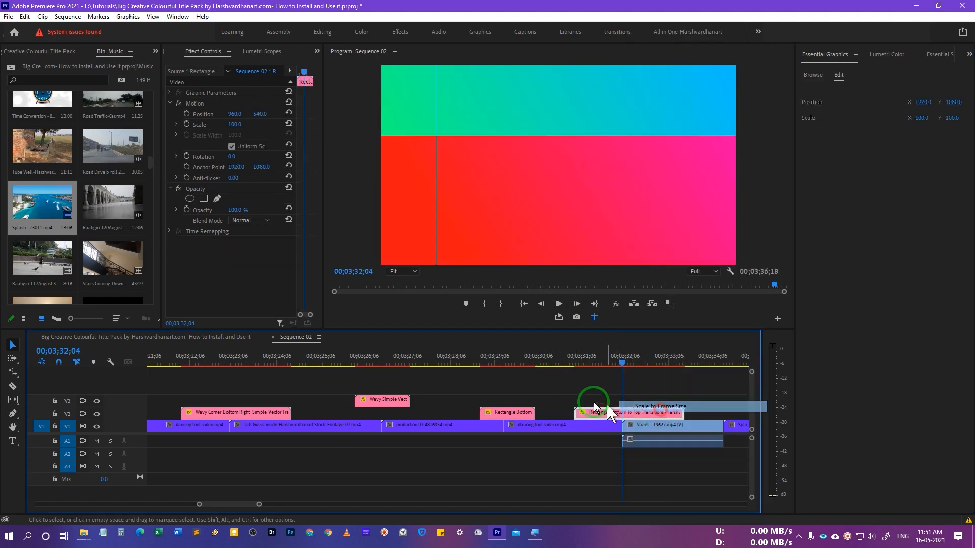
left_click(543, 358)
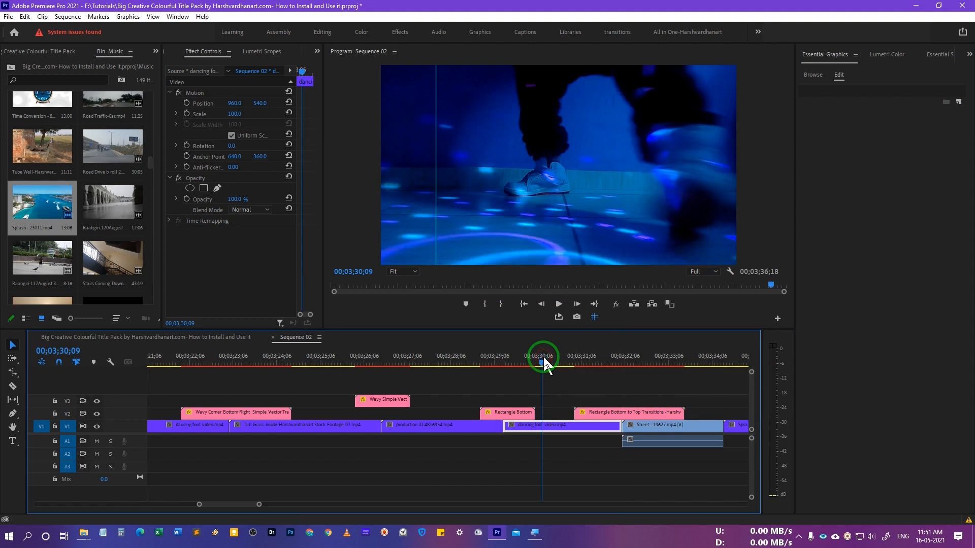
key("space")
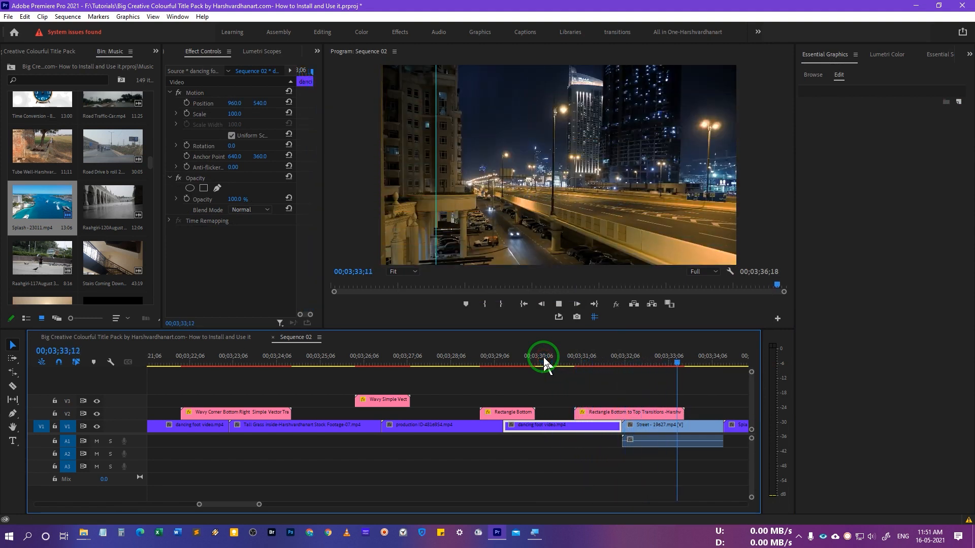
left_click(559, 358)
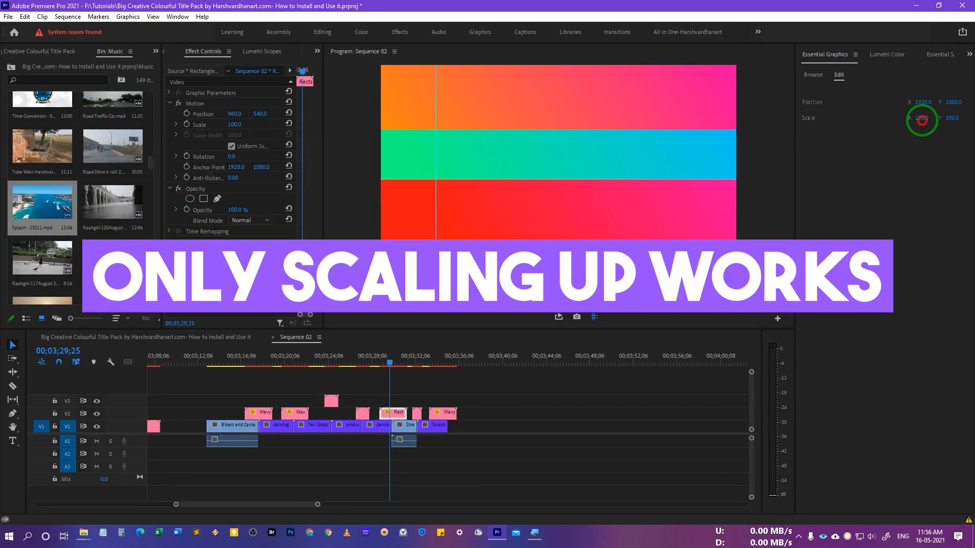
Step: After a trial at 332, set the V2 Rectangle Corner graphic's scale to 70 in Essential Graphics
left_click_drag(921, 119, 821, 149)
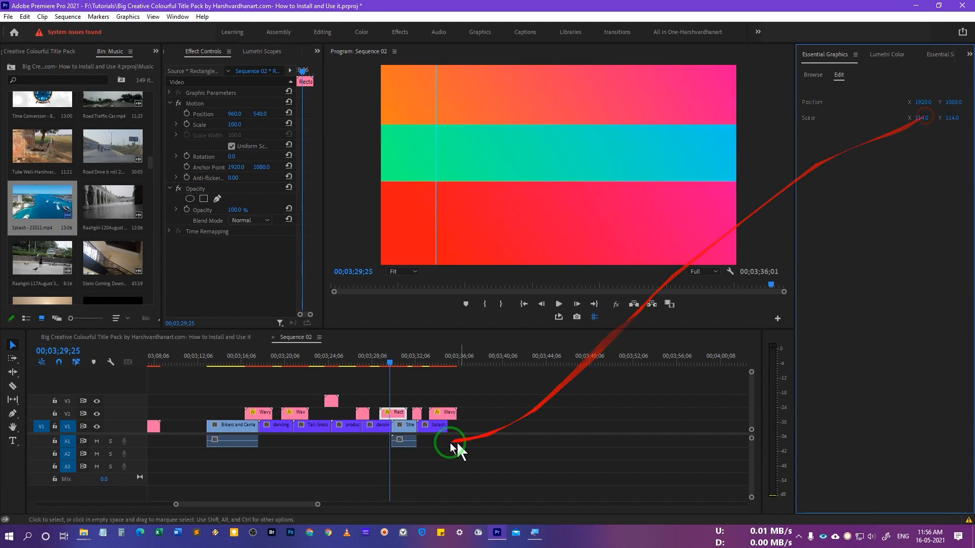
left_click_drag(390, 363, 367, 371)
left_click(367, 426)
left_click(363, 413)
mouse_move(927, 108)
left_mouse_down()
mouse_move(897, 108)
mouse_move(908, 106)
left_mouse_up()
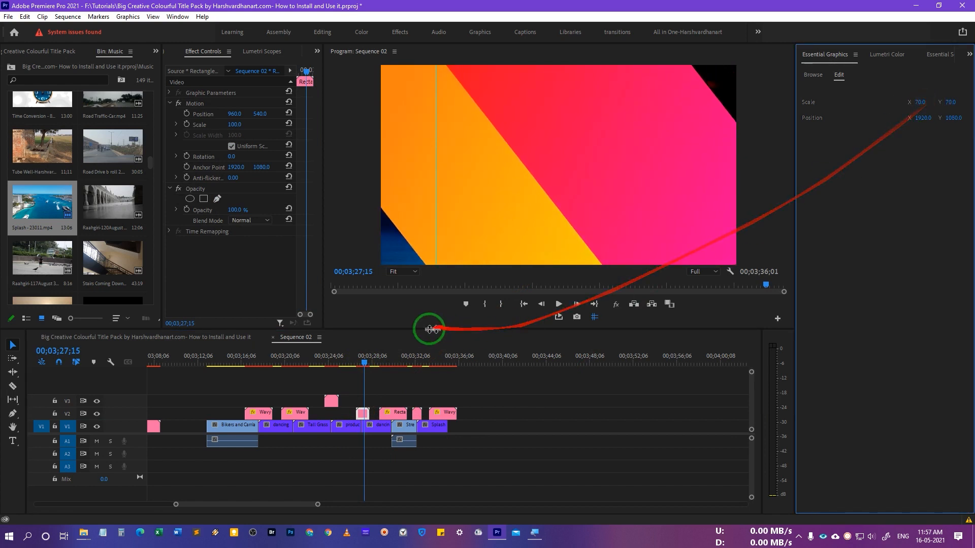
left_click_drag(360, 362, 356, 364)
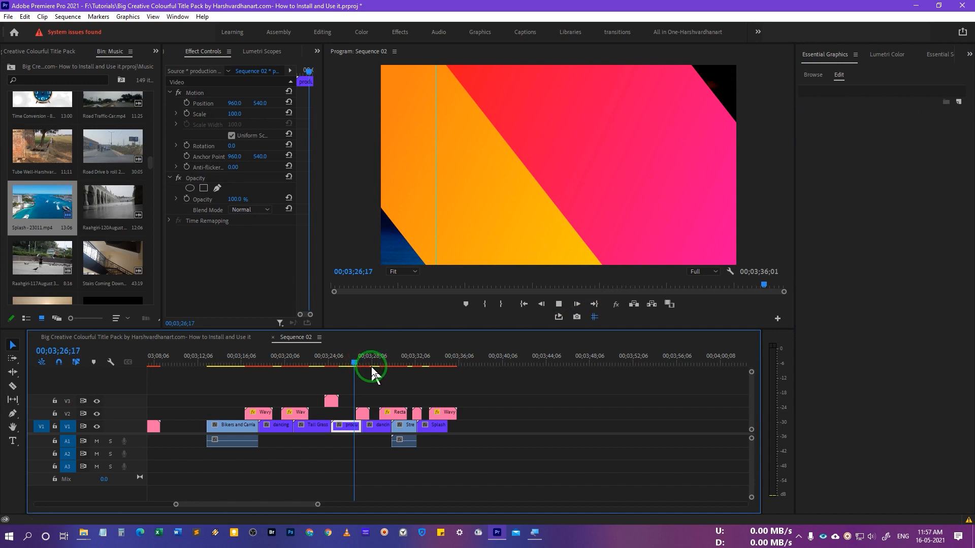
Step: Raise the small Rectangle graphic on V2 to vertical position 411
key("space")
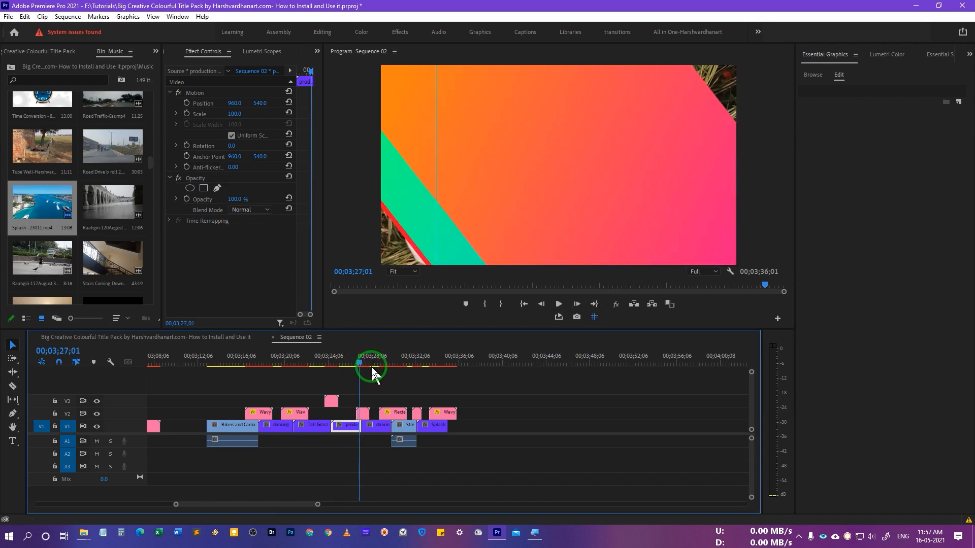
left_click_drag(364, 367, 366, 366)
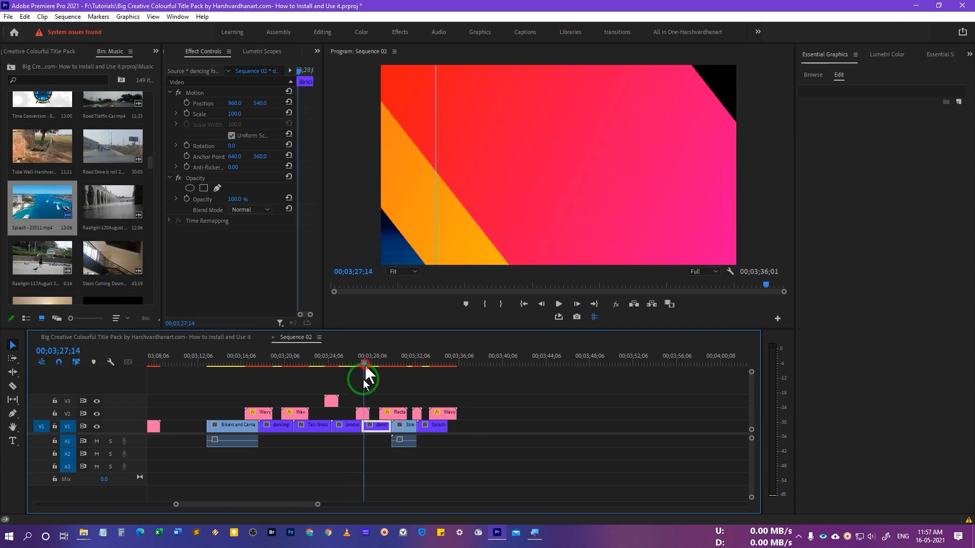
left_click(363, 414)
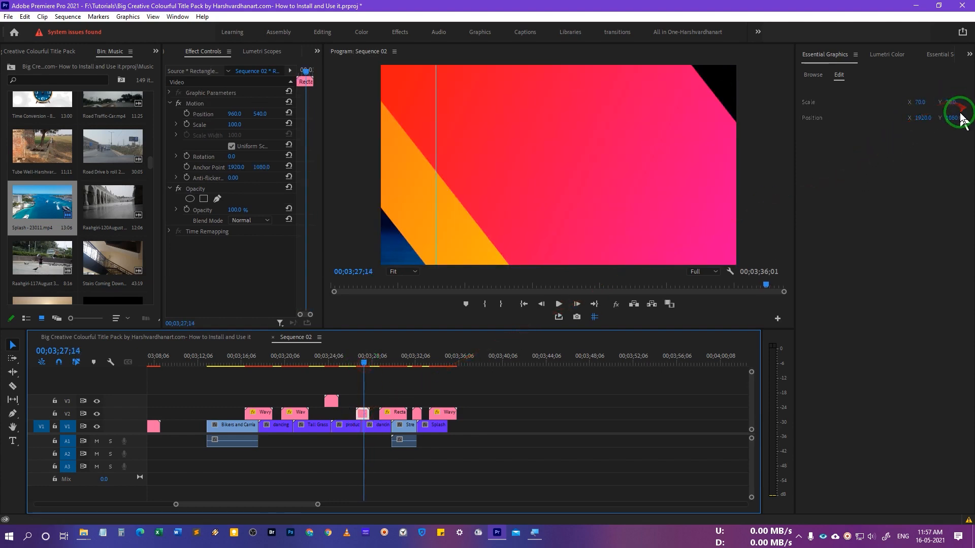
left_click_drag(963, 118, 567, 242)
left_click_drag(670, 291, 333, 375)
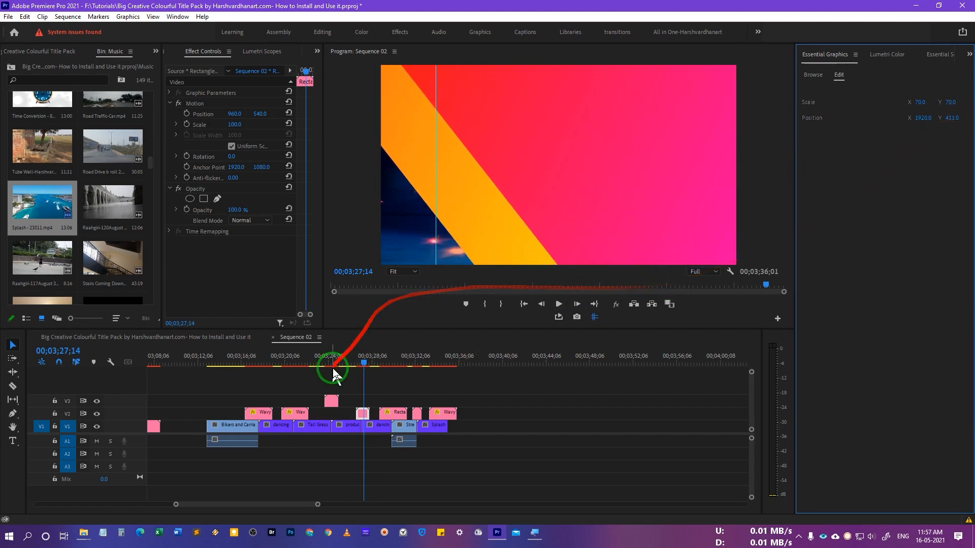
Step: Preview the repositioned rectangle transition over the production–dancing foot cut
left_click(353, 364)
key("space")
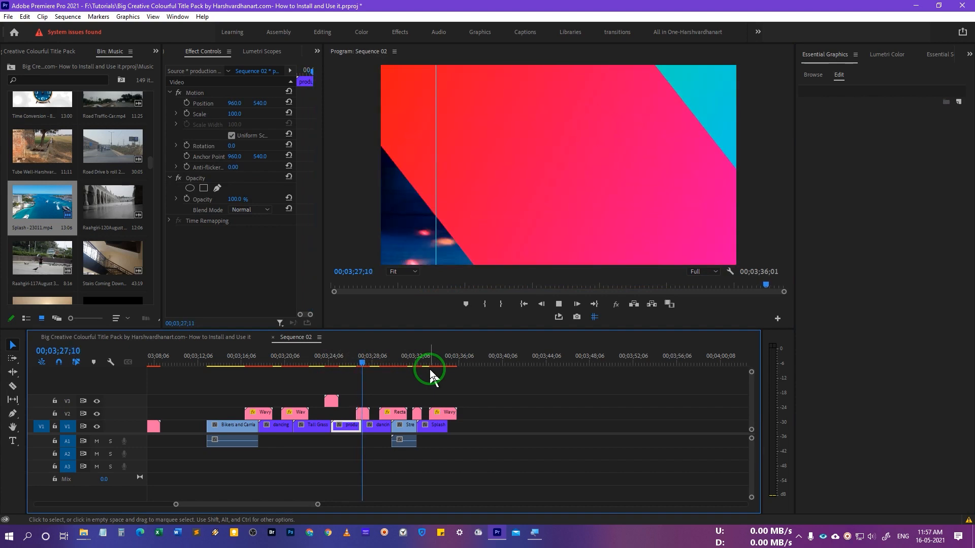
key("space")
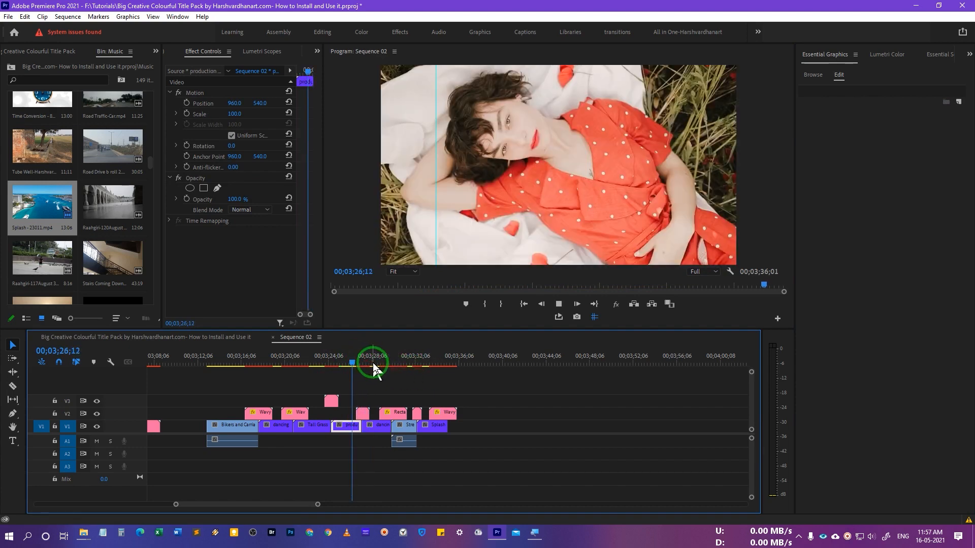
key("space")
left_click(331, 359)
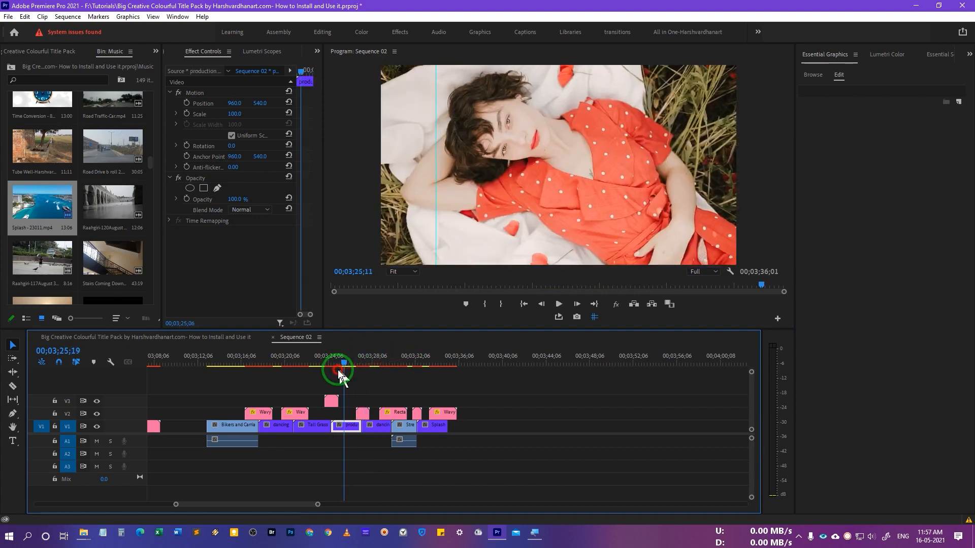
left_click(332, 405)
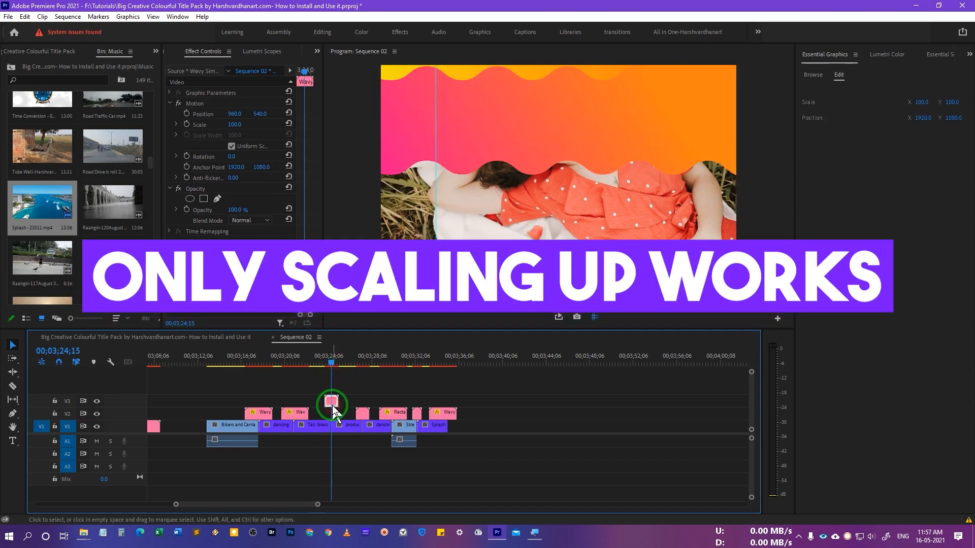
Step: Resize the V2 Wavy graphic to scale 46, slide it right, and preview it
left_click(288, 361)
left_click_drag(293, 365, 294, 364)
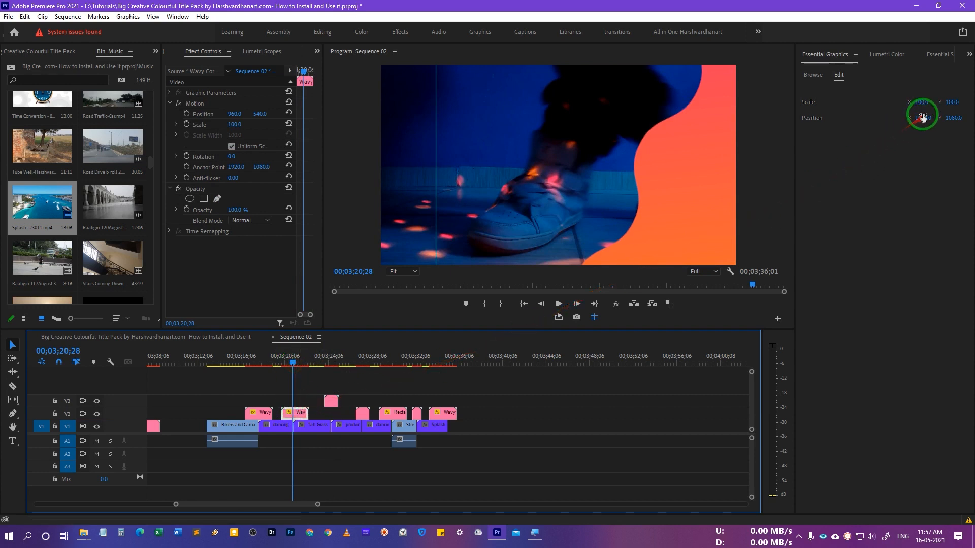
left_click_drag(923, 105, 877, 109)
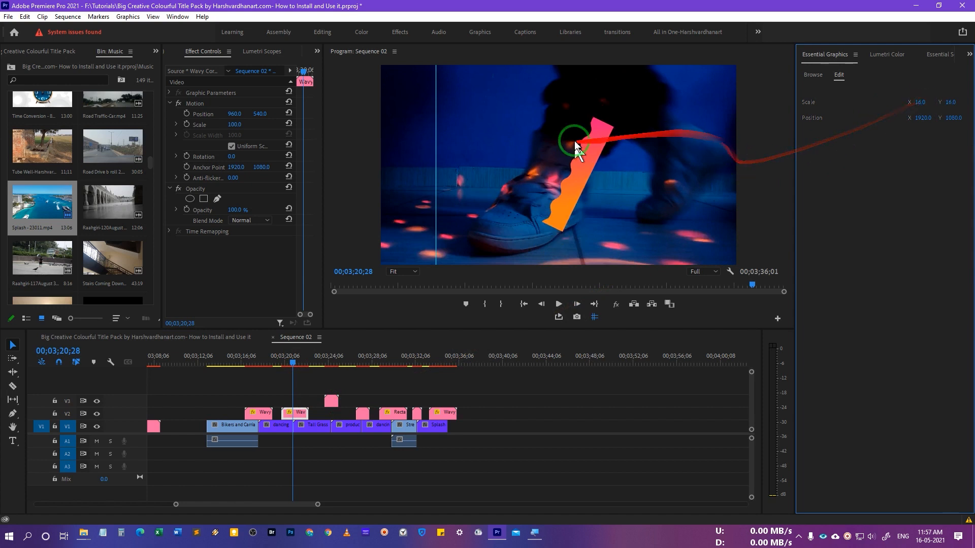
mouse_move(920, 102)
left_mouse_down()
mouse_move(956, 99)
mouse_move(942, 104)
left_mouse_up()
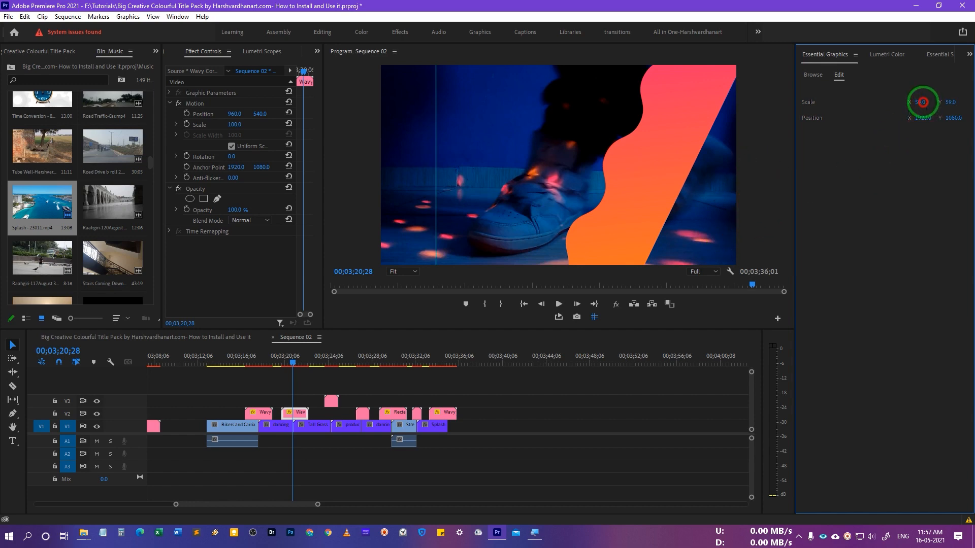
mouse_move(921, 102)
left_mouse_down()
mouse_move(812, 120)
mouse_move(858, 120)
left_mouse_up()
left_click_drag(920, 120, 821, 148)
left_click_drag(293, 361, 281, 362)
key("space")
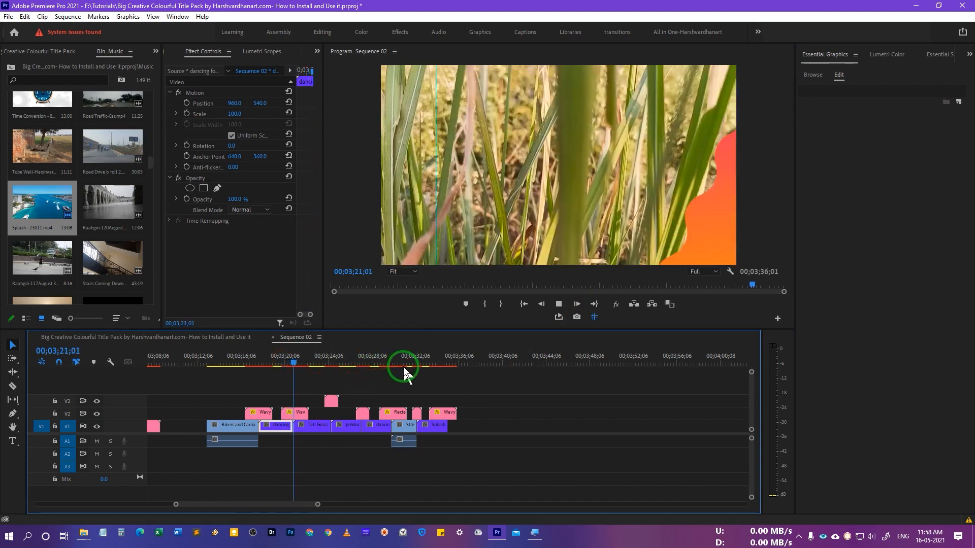
Step: Slide the V2 Wavy graphic back to the left and play through the transition
left_click(298, 366)
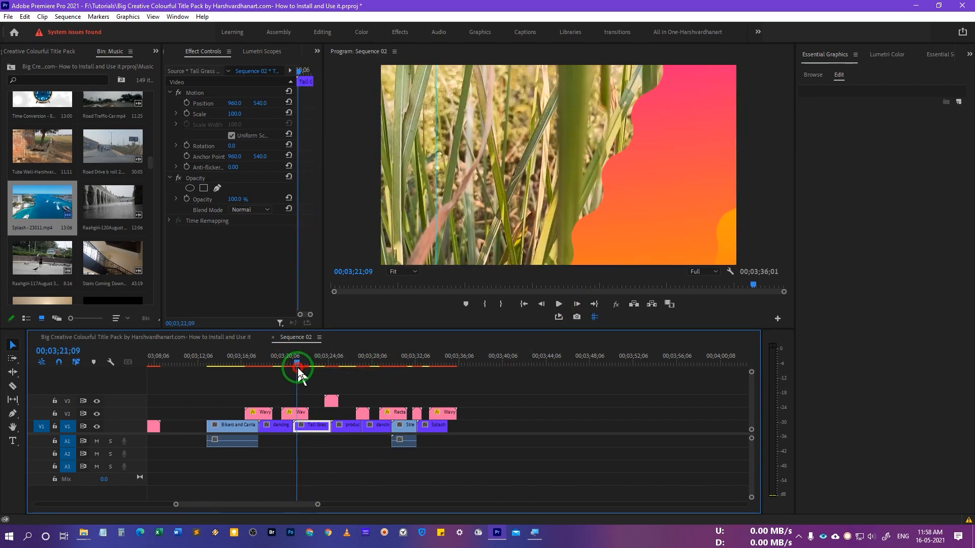
left_click(294, 412)
left_click_drag(291, 364, 295, 367)
mouse_move(924, 117)
left_mouse_down()
mouse_move(888, 116)
mouse_move(967, 147)
left_mouse_up()
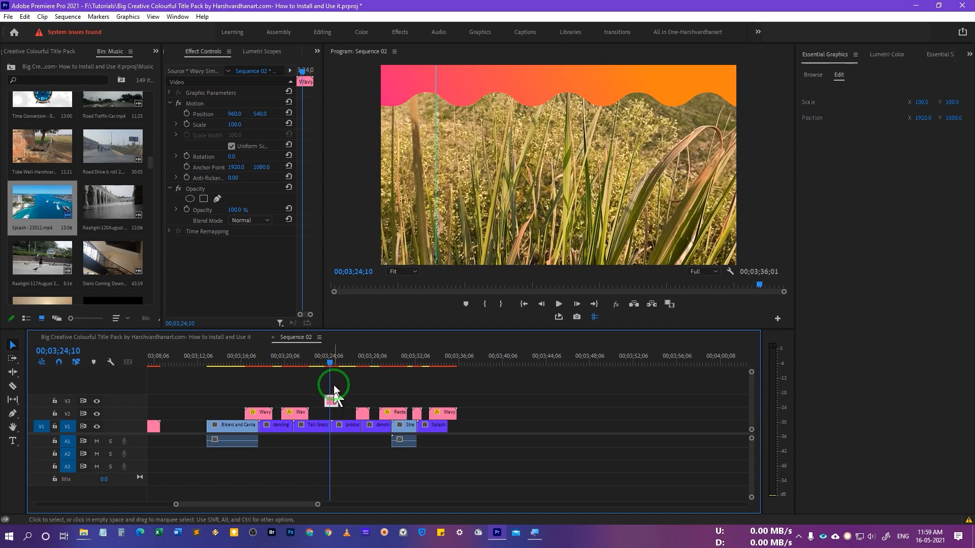
left_click(325, 364)
key("space")
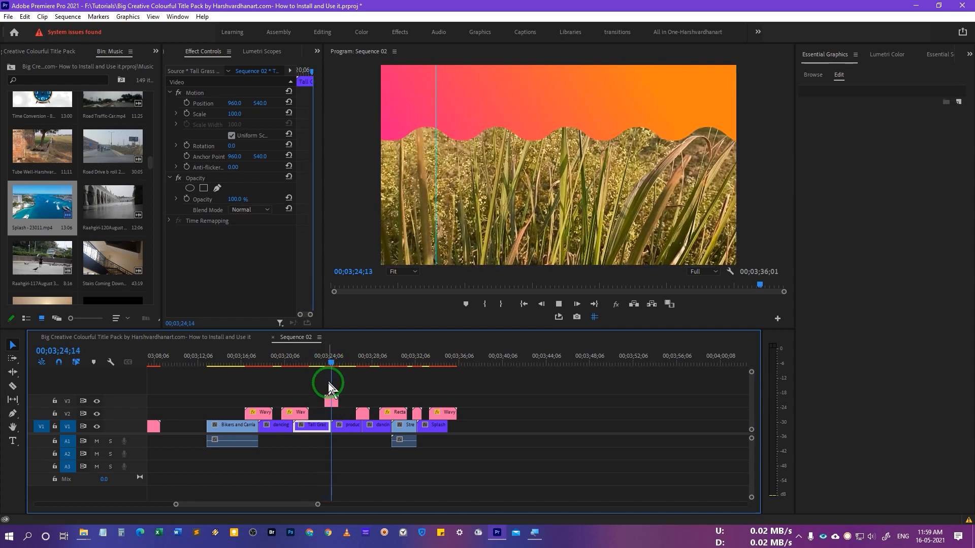
left_click(333, 401)
Step: Enlarge the V3 Wavy graphic to scale 158, preview it, and save the project
left_click(333, 363)
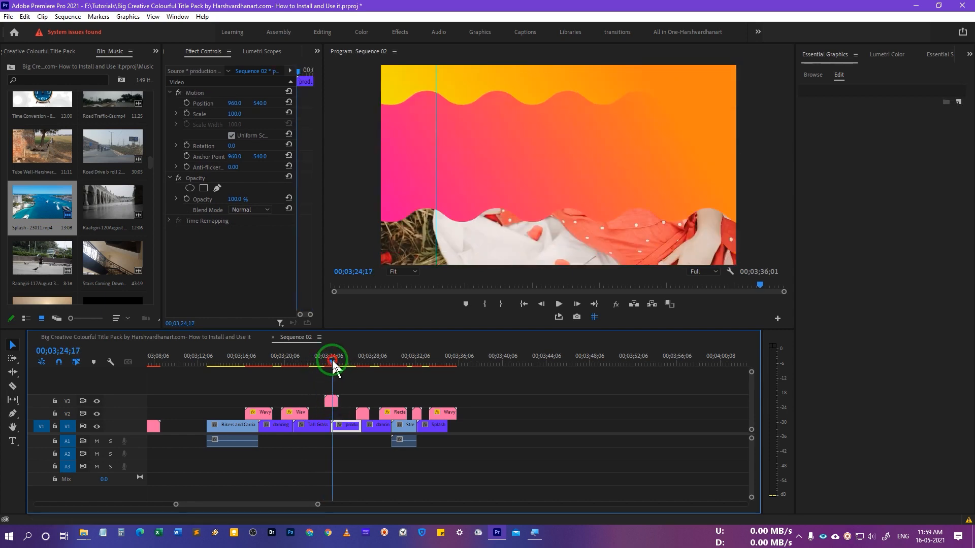
left_click(333, 401)
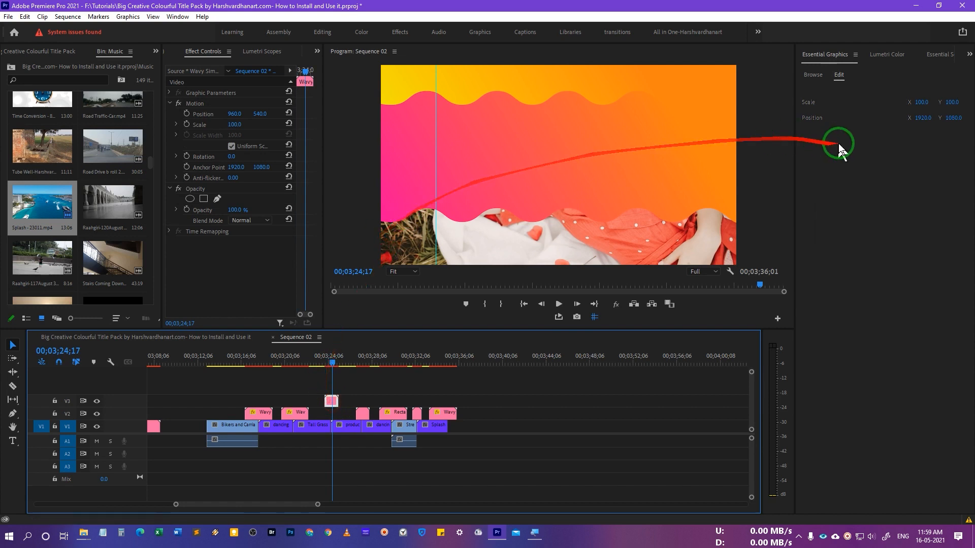
left_click(922, 103)
mouse_move(922, 103)
left_mouse_down()
mouse_move(958, 102)
mouse_move(871, 120)
mouse_move(940, 115)
left_mouse_up()
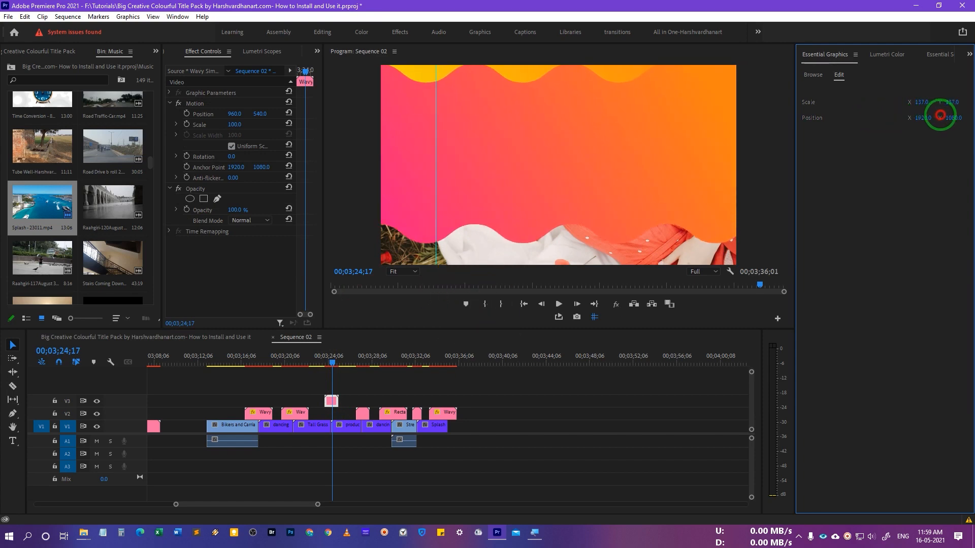
left_click(320, 363)
key("space")
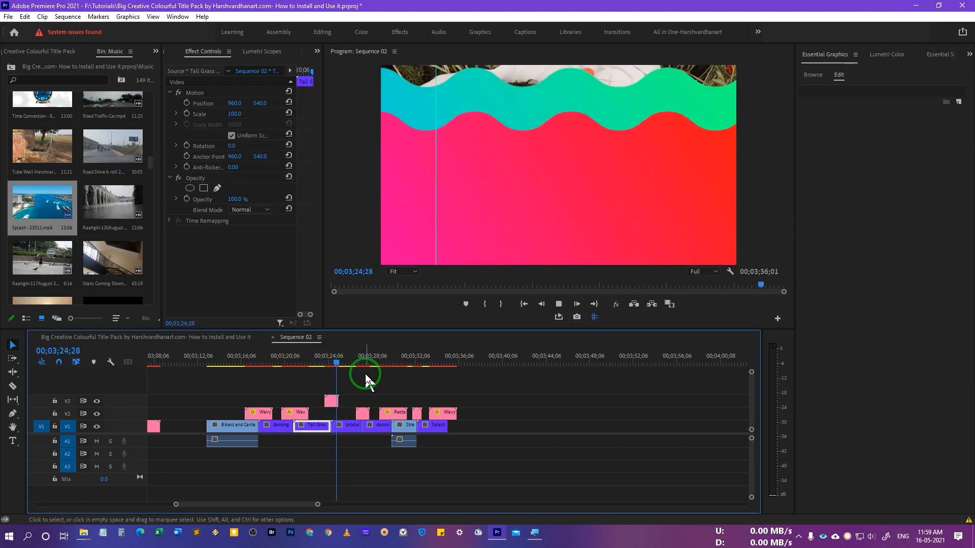
key("space")
key("ctrl+s")
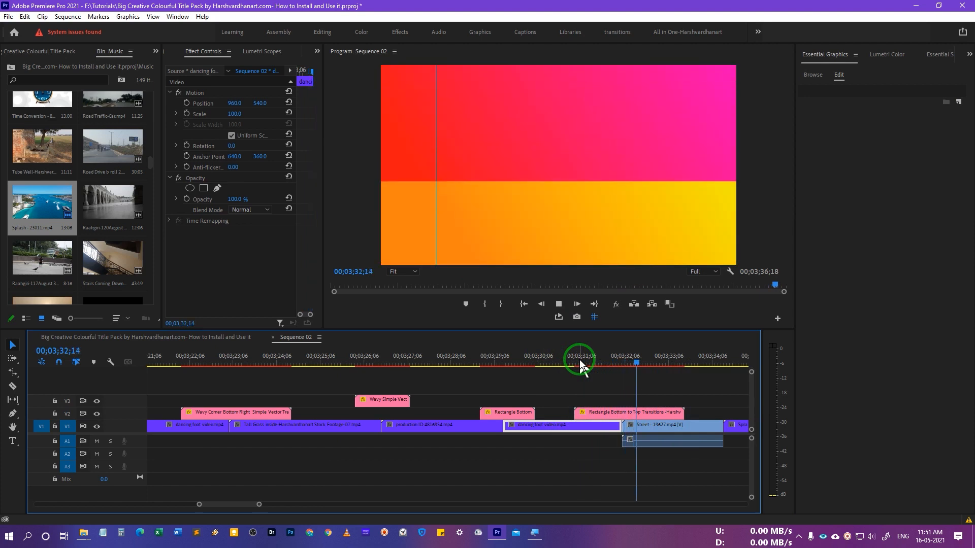
key("space")
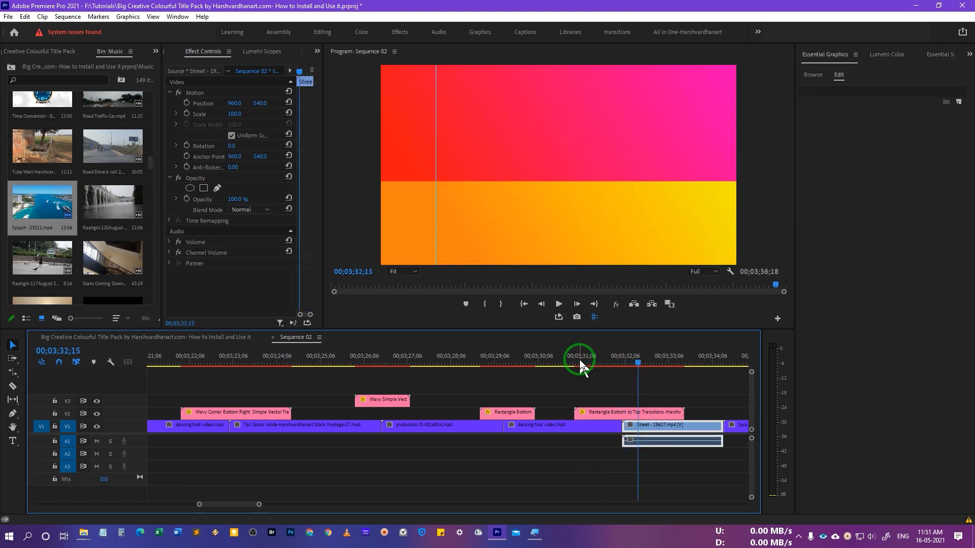